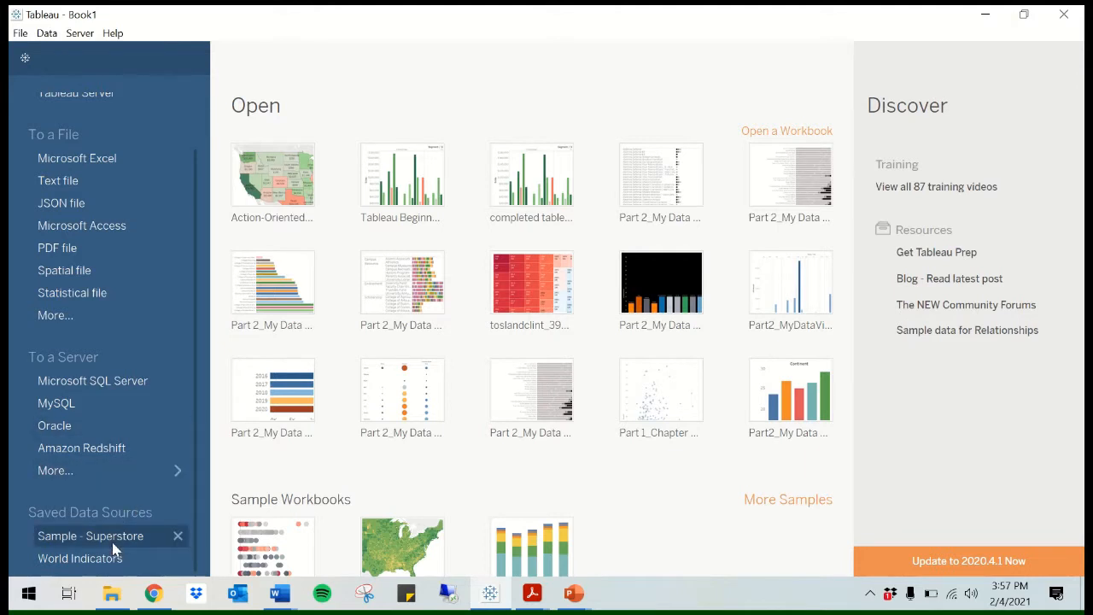
# - Open the saved Sample - Superstore data source and build a table with Category in rows and Region in columns
pyautogui.click(91, 535)
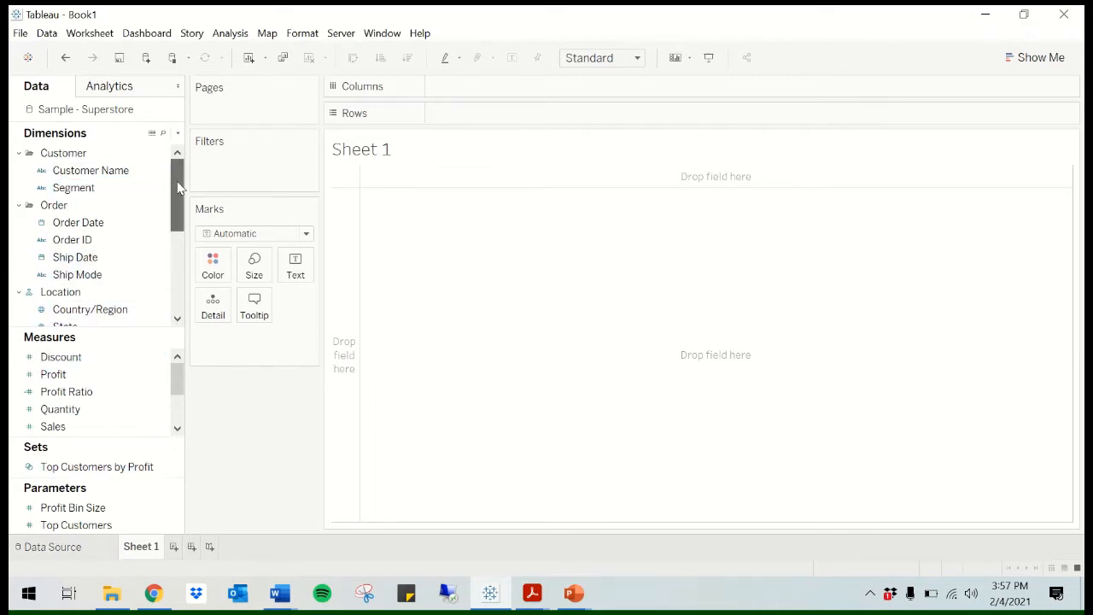
pyautogui.scroll(-3, 177, 220)
pyautogui.scroll(-3, 178, 221)
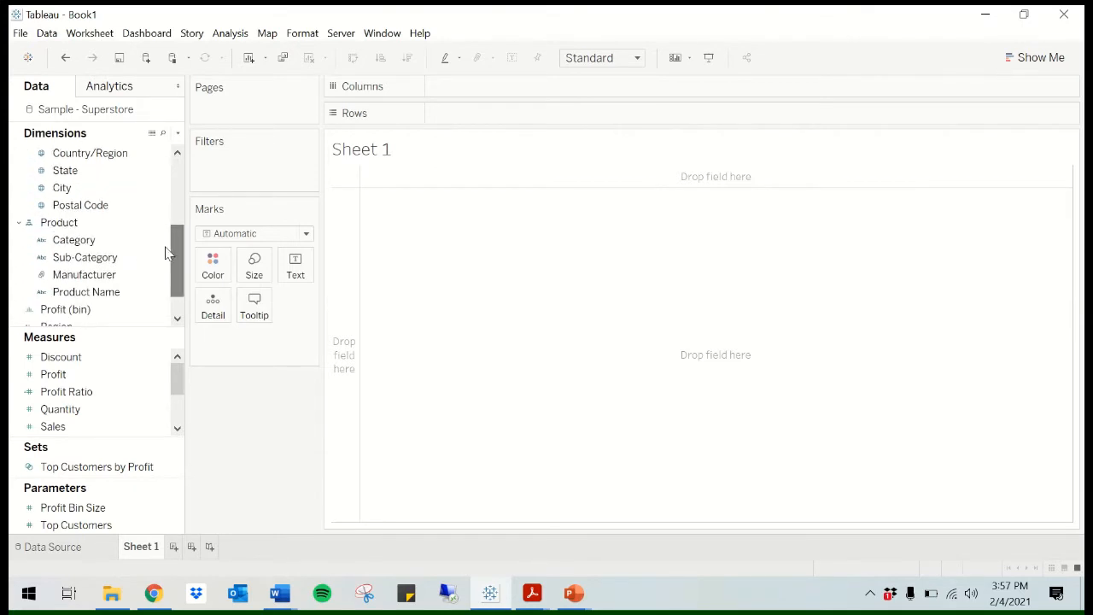
pyautogui.moveTo(112, 242); pyautogui.dragTo(475, 119)
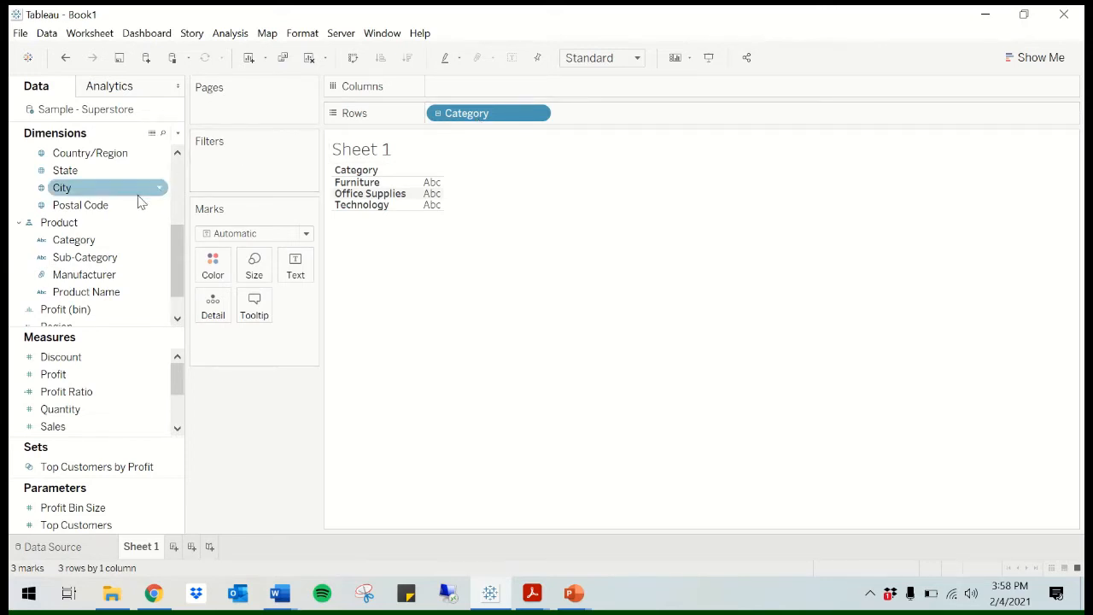
pyautogui.scroll(-1, 137, 209)
pyautogui.moveTo(100, 290); pyautogui.dragTo(470, 88)
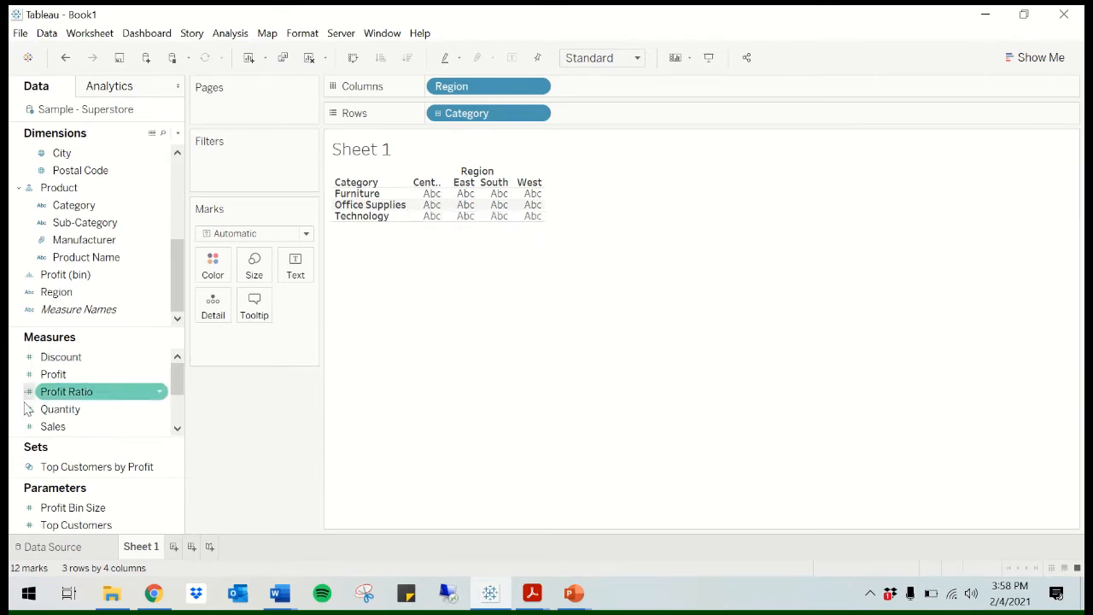
# - Try adding Sales as the table's text values in two different ways, undoing each attempt
pyautogui.moveTo(53, 426); pyautogui.dragTo(290, 282)
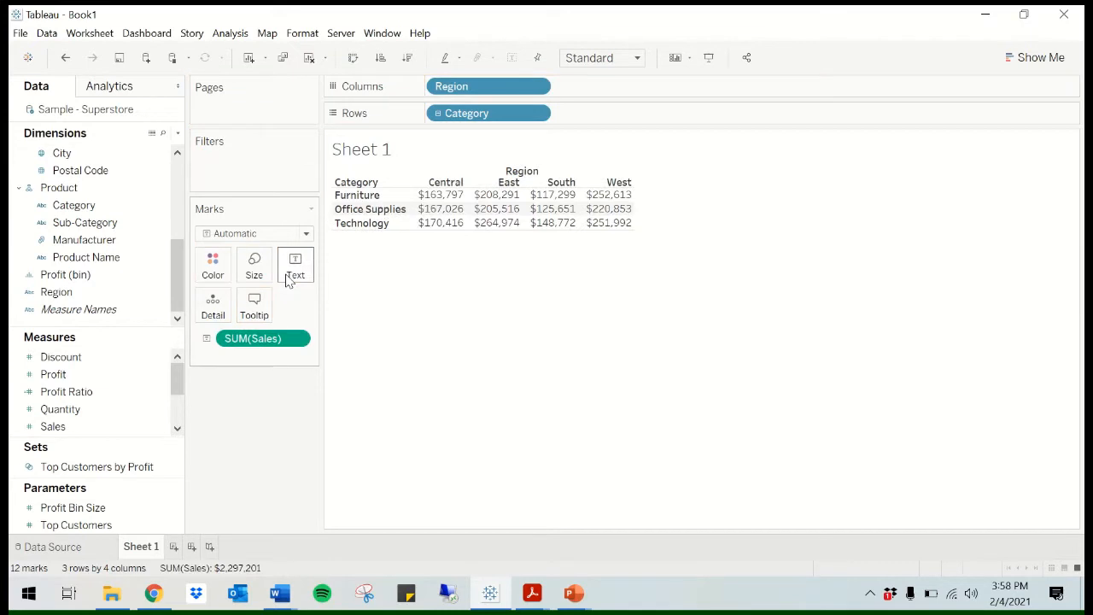
pyautogui.click(65, 57)
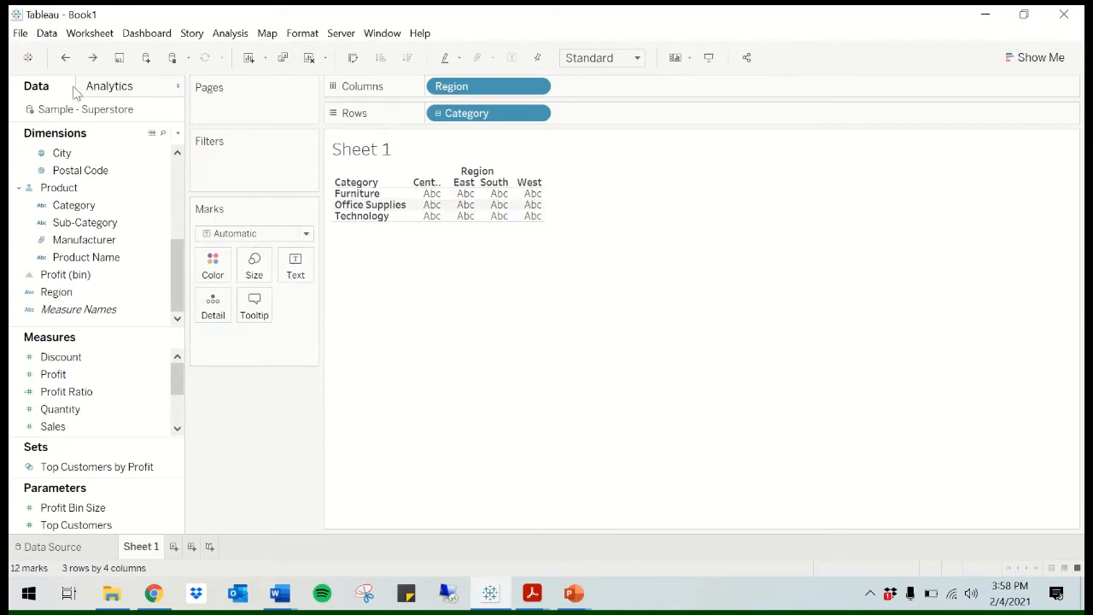
pyautogui.doubleClick(85, 427)
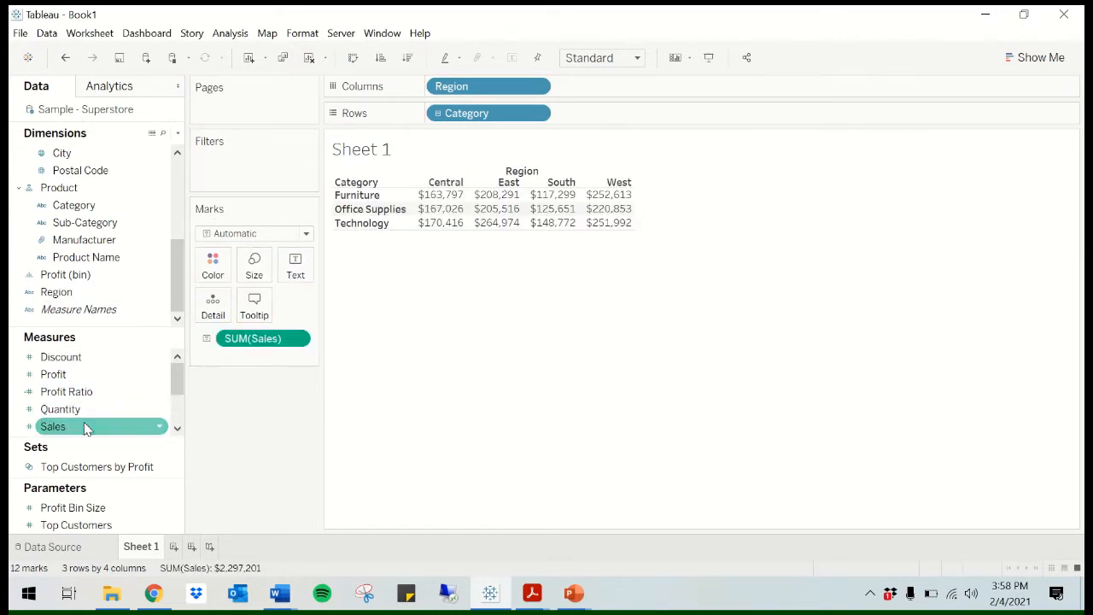
pyautogui.click(65, 57)
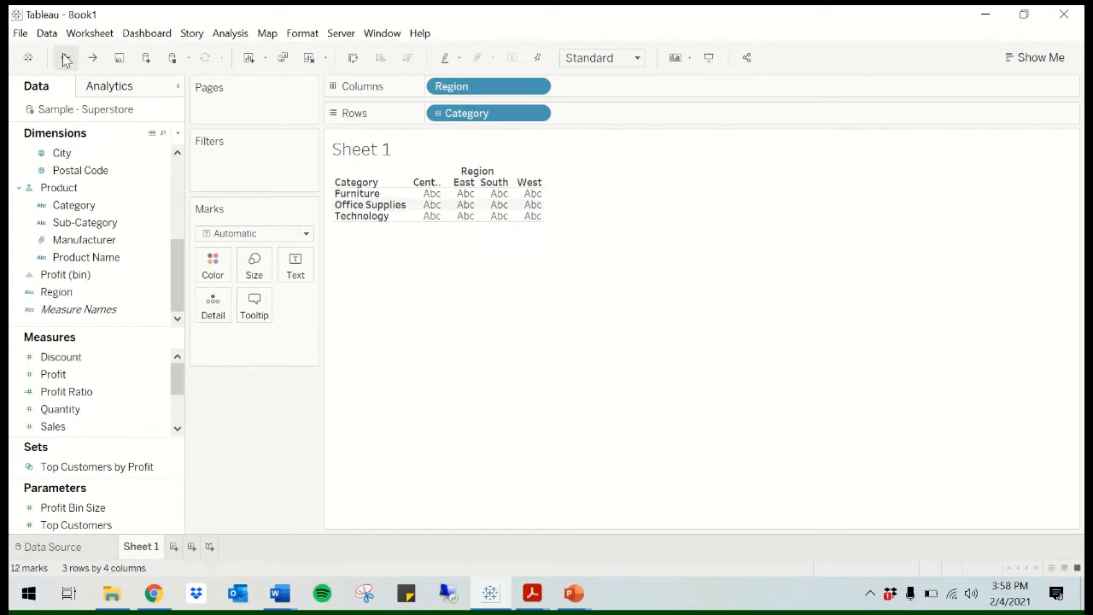
# - Add Sales as the text values of the Category by Region table
pyautogui.moveTo(71, 431); pyautogui.dragTo(300, 275)
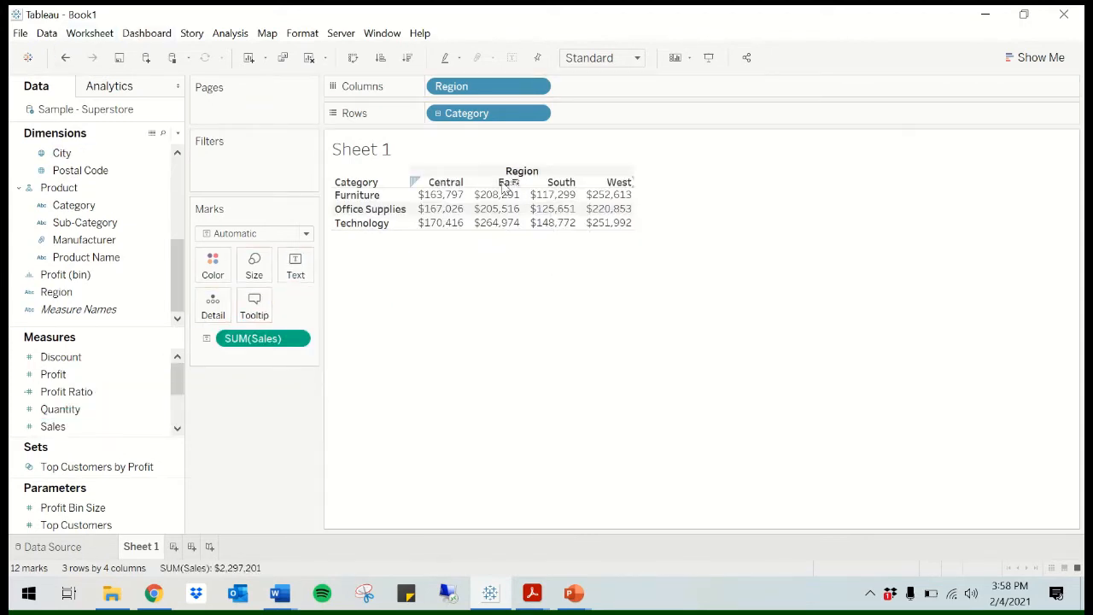
pyautogui.moveTo(443, 198)
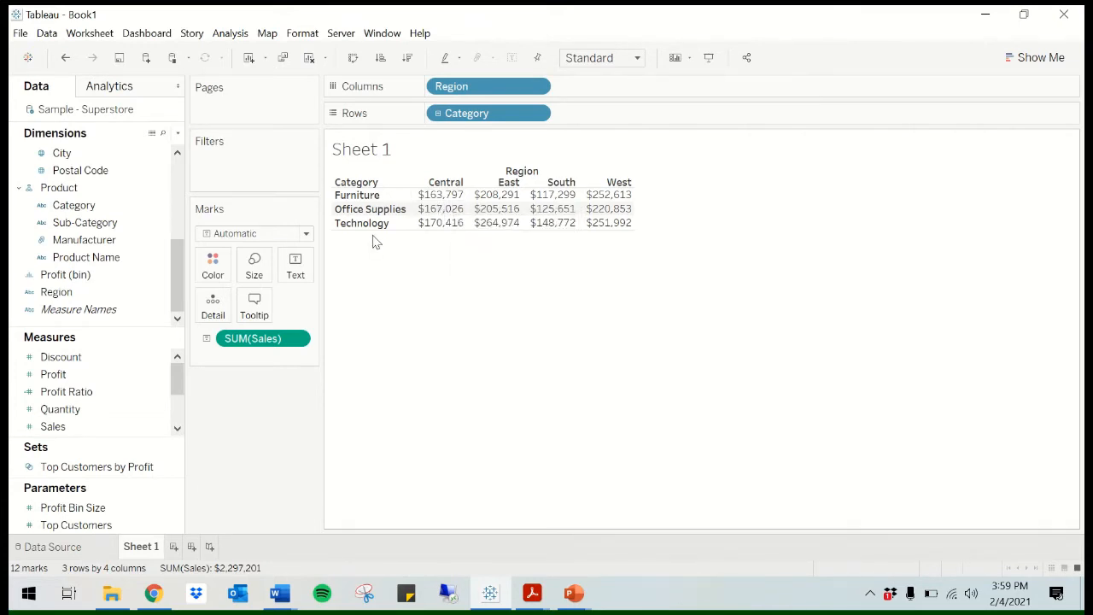
# - Create a calculated field named My First KPI, keeping its editor clear of the sales table
pyautogui.click(229, 34)
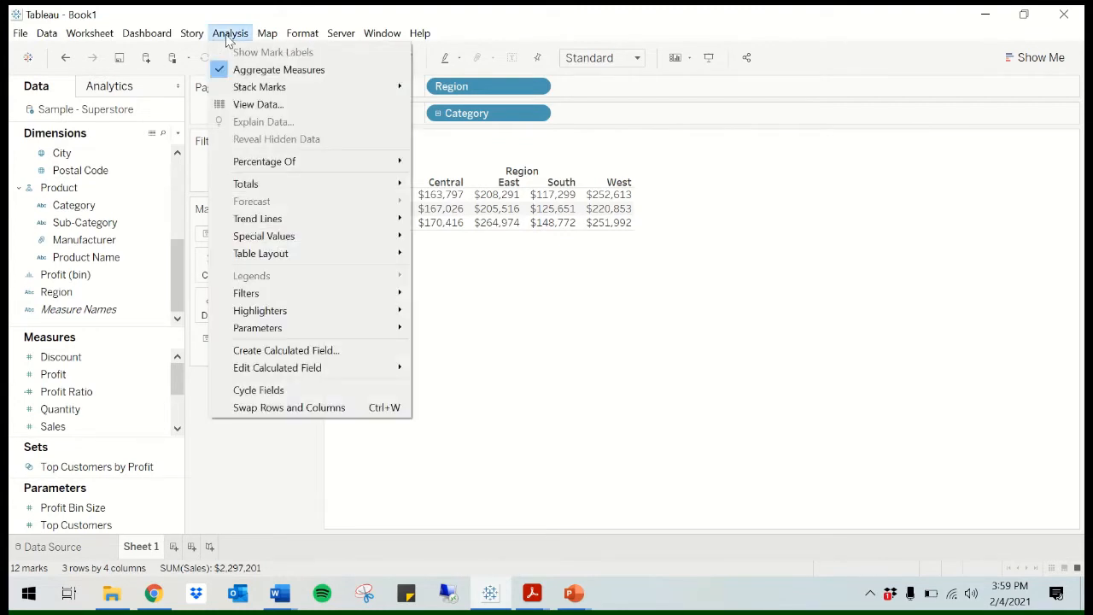
pyautogui.click(300, 352)
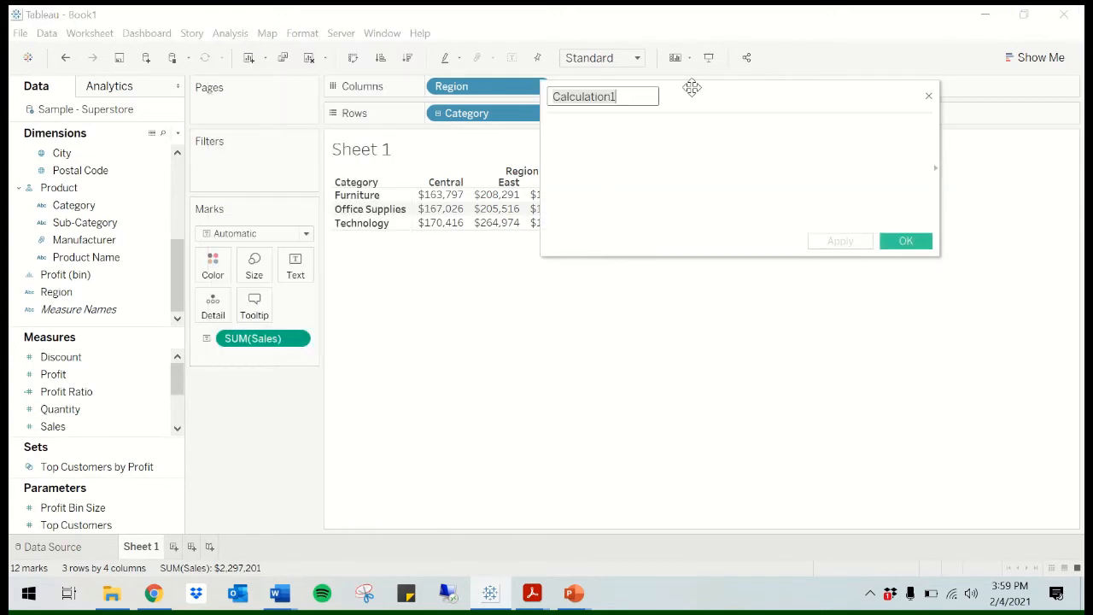
pyautogui.moveTo(692, 88); pyautogui.dragTo(570, 260)
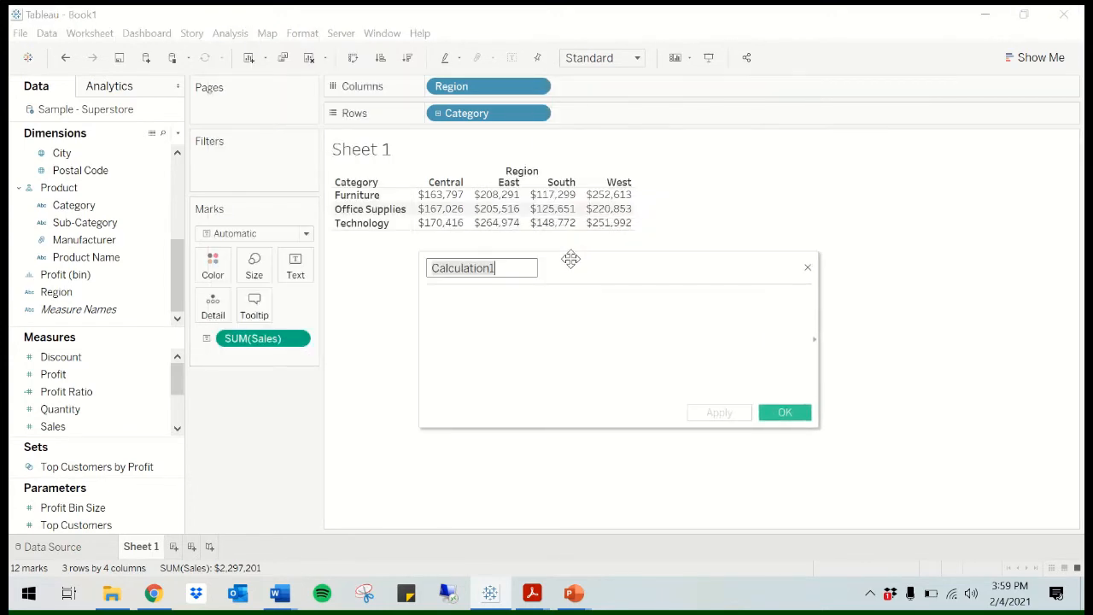
pyautogui.moveTo(514, 268); pyautogui.dragTo(393, 266)
pyautogui.write('KPI')
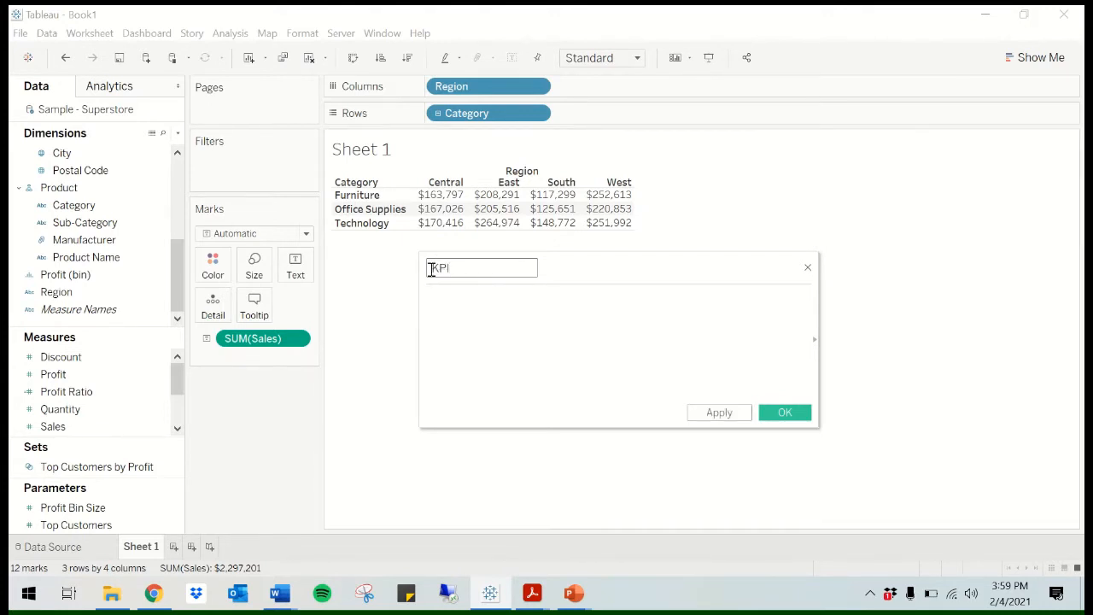
pyautogui.click(428, 270)
pyautogui.write('My First')
# - Begin the My First KPI formula with IF SUM([Sales], picking the suggested Sales field
pyautogui.click(519, 308)
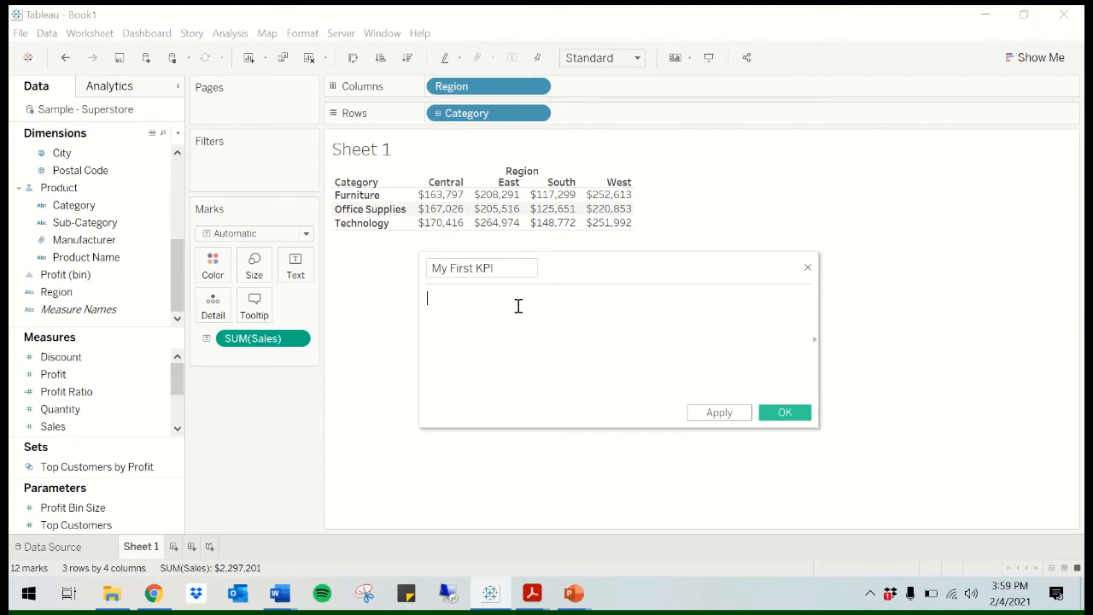
pyautogui.write('IF')
pyautogui.press('BackSpace')
pyautogui.press('BackSpace')
pyautogui.write('IF')
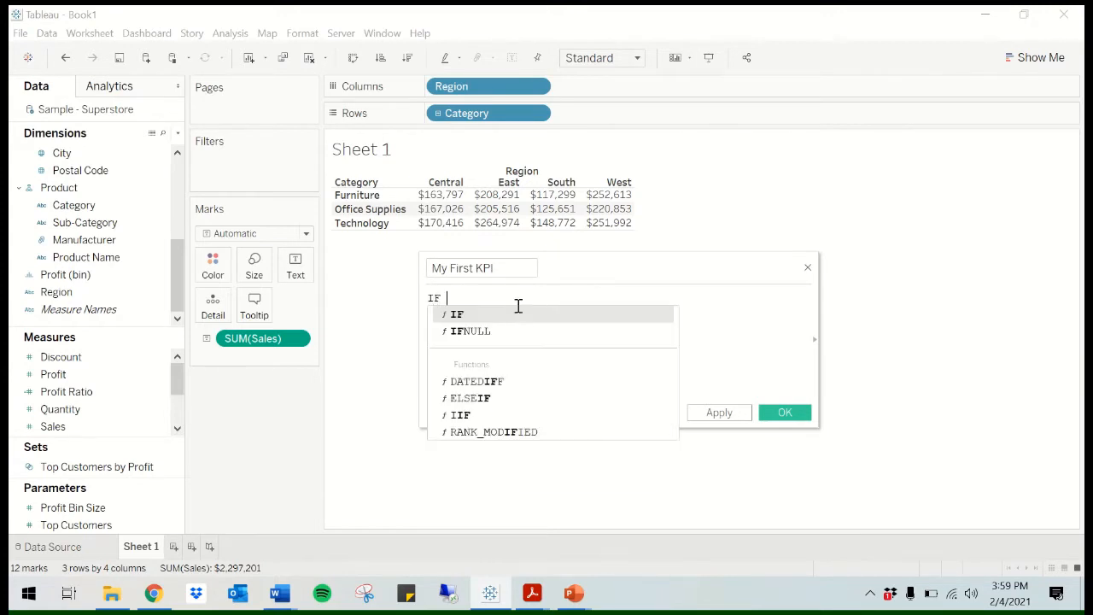
pyautogui.press('BackSpace')
pyautogui.click(507, 312)
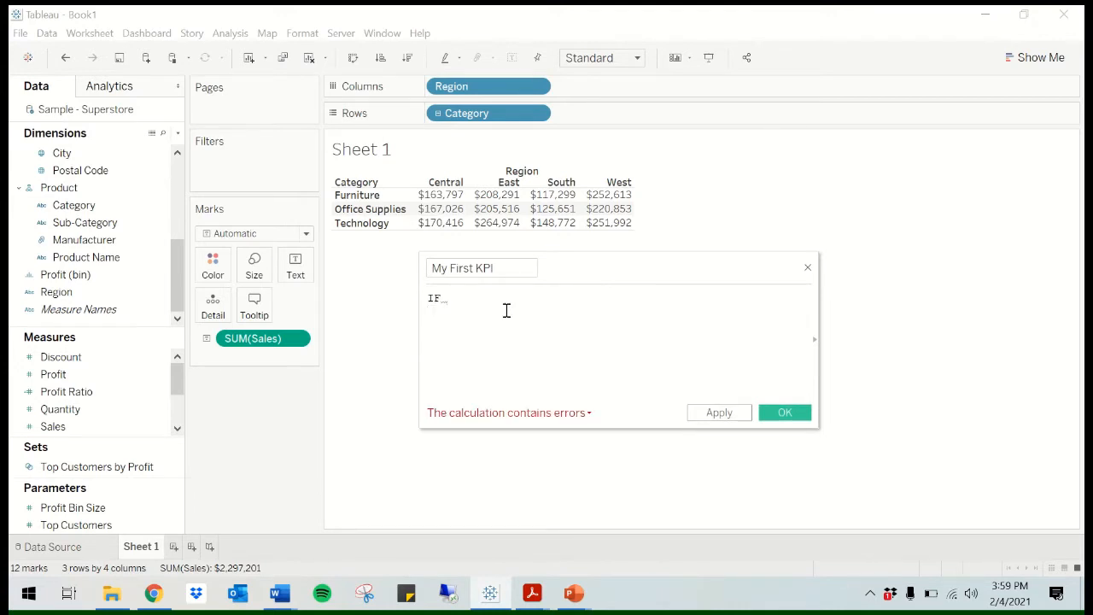
pyautogui.write('SUM(')
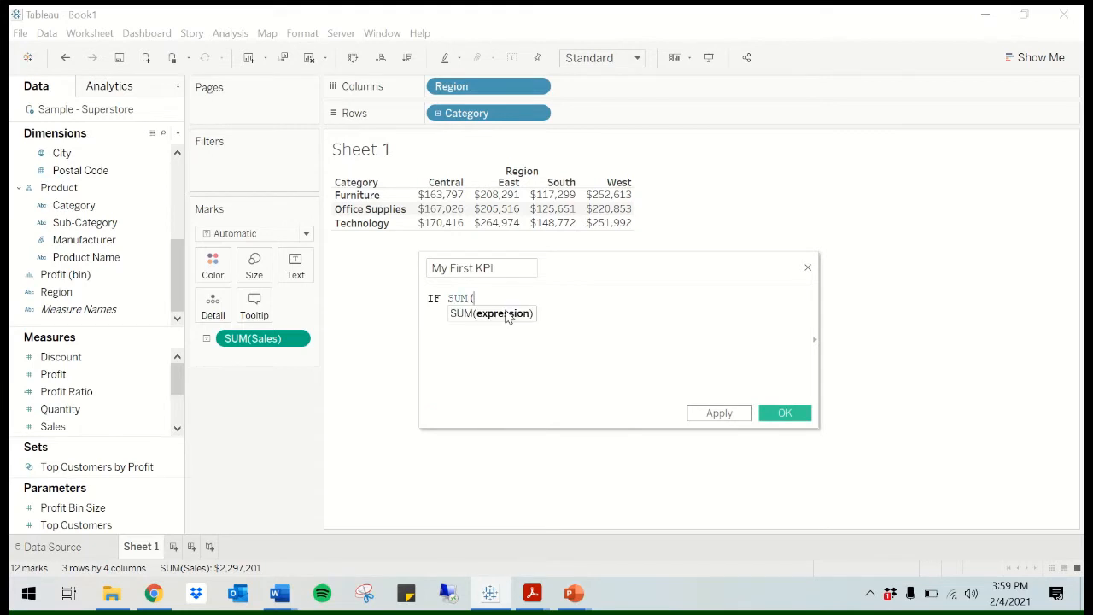
pyautogui.write('SAKE')
pyautogui.press('BackSpace')
pyautogui.press('BackSpace')
pyautogui.write('L')
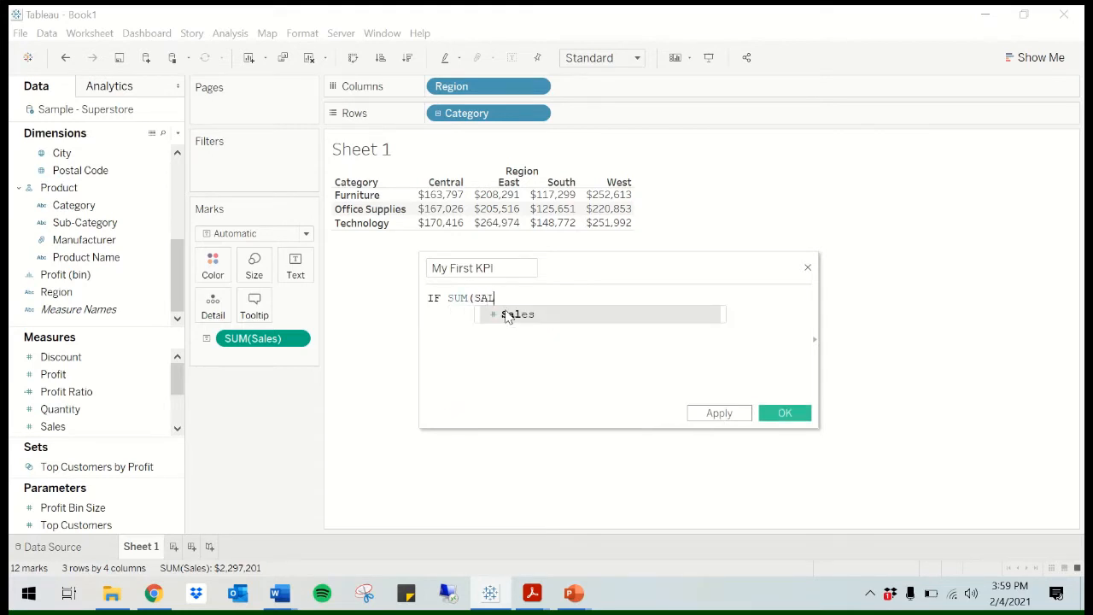
pyautogui.click(515, 316)
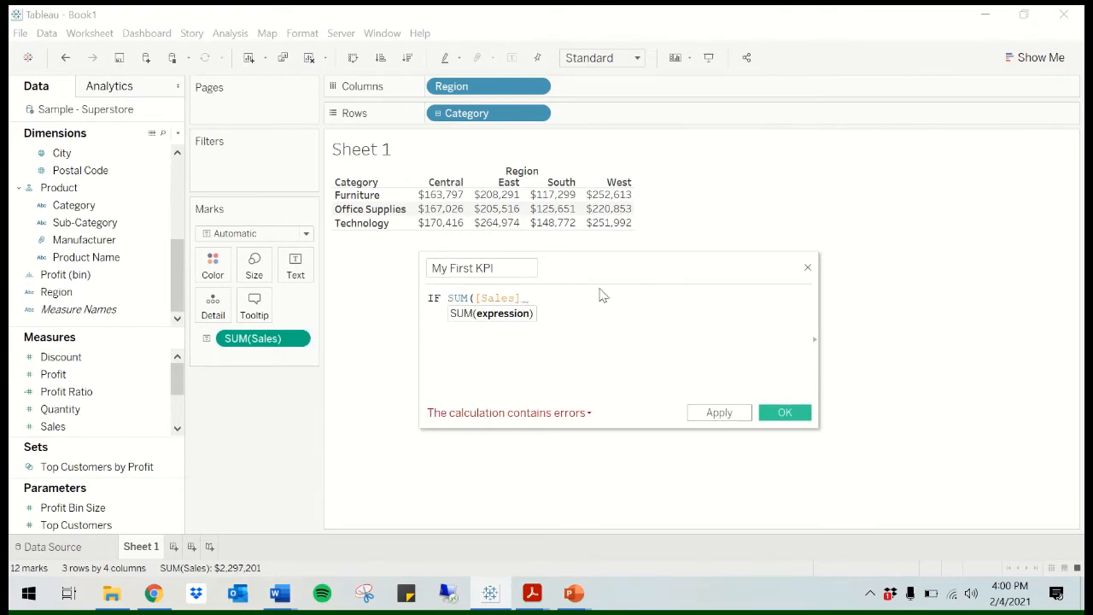
# - Continue the IF condition with a threshold of >= 160000 followed by THEN
pyautogui.write('> 10')
pyautogui.write('0')
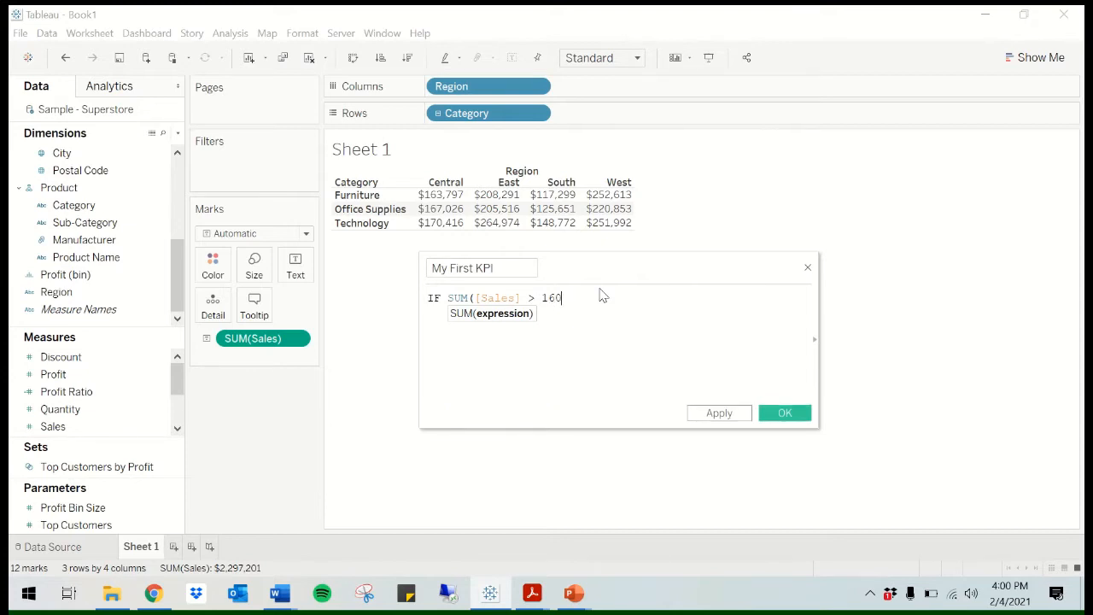
pyautogui.write('000')
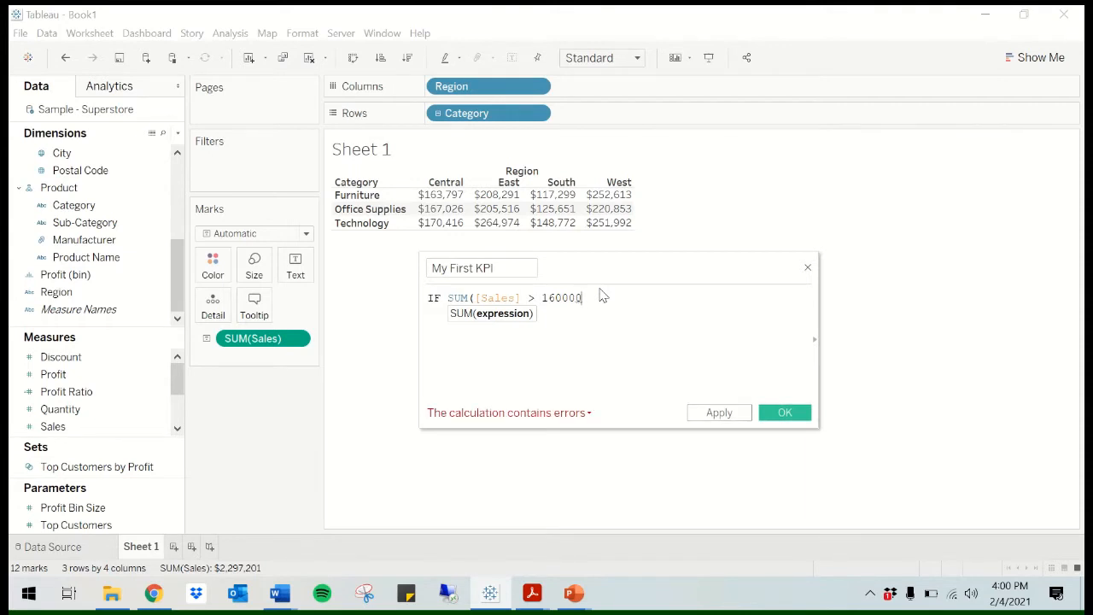
pyautogui.press('BackSpace')
pyautogui.press('BackSpace')
pyautogui.press('BackSpace')
pyautogui.press('BackSpace')
pyautogui.press('BackSpace')
pyautogui.write('200')
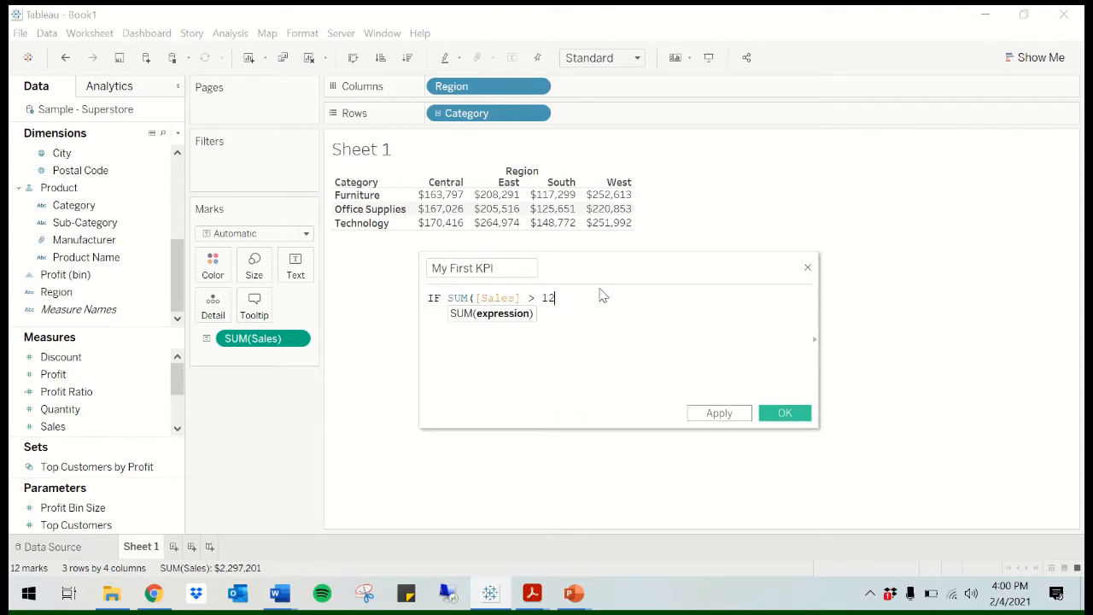
pyautogui.press('BackSpace')
pyautogui.press('BackSpace')
pyautogui.press('BackSpace')
pyautogui.write('60')
pyautogui.write('000 THEN')
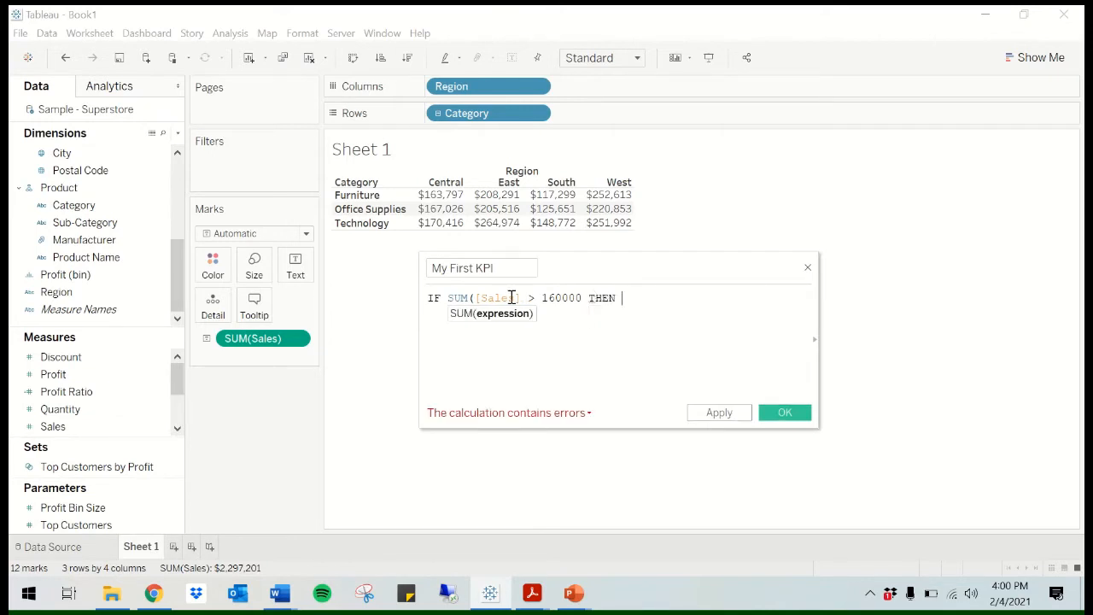
pyautogui.click(539, 298)
pyautogui.write('=')
# - Enter "Above Benchmark" in quotes as the result returned after THEN
pyautogui.click(637, 297)
pyautogui.write('"')
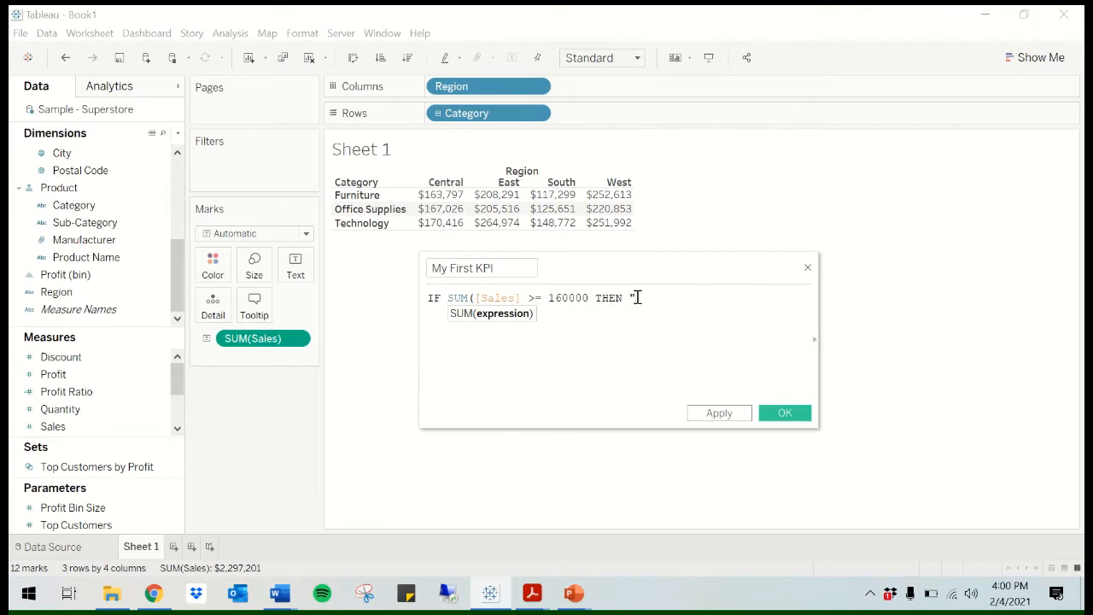
pyautogui.write('Above Benchmark')
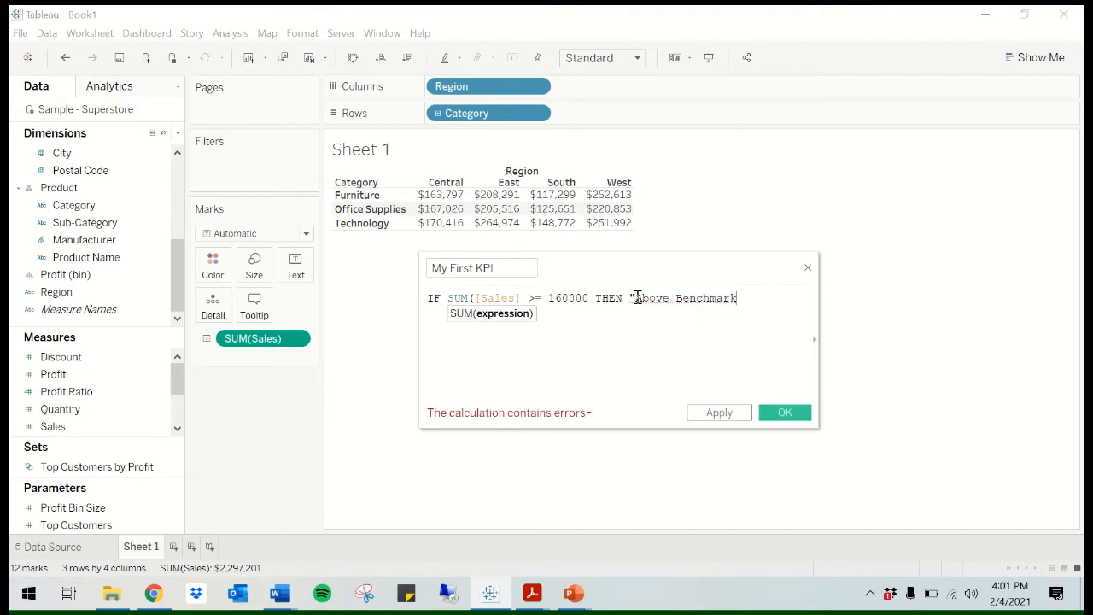
pyautogui.write('"')
# - Try WOW as the THEN result text and restore it to Above Benchmark
pyautogui.moveTo(634, 298); pyautogui.dragTo(739, 305)
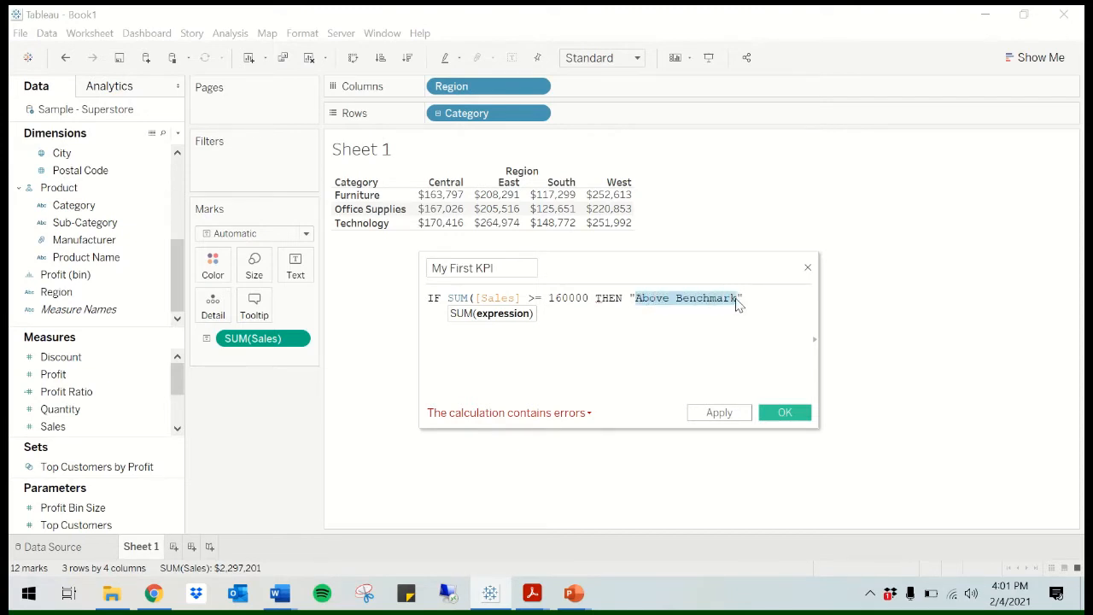
pyautogui.write('WOW')
pyautogui.press('BackSpace')
pyautogui.press('BackSpace')
pyautogui.press('BackSpace')
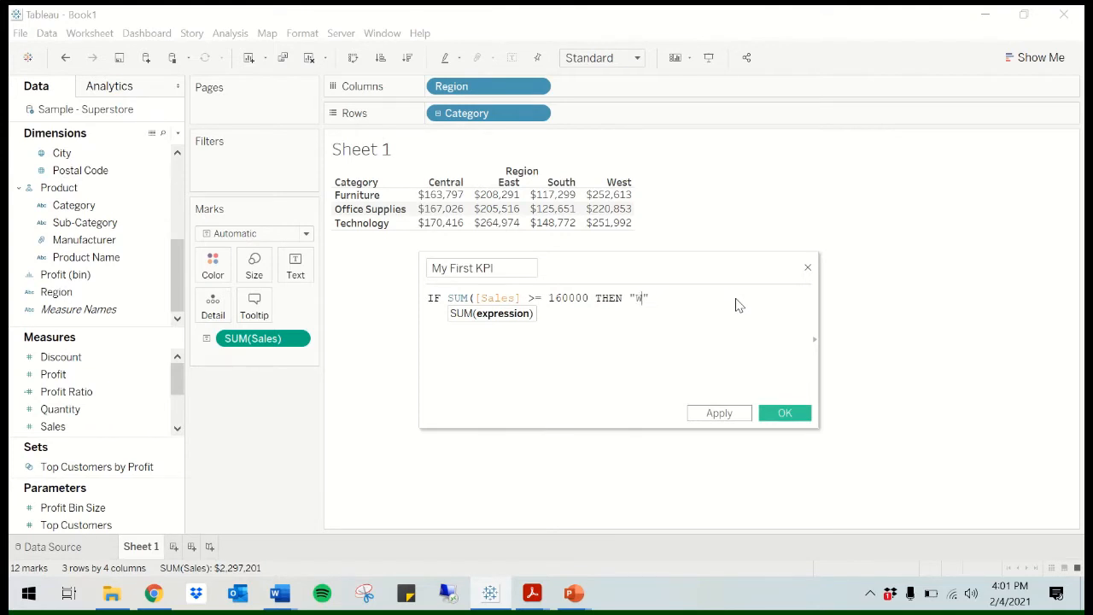
pyautogui.write('Above Benchmark')
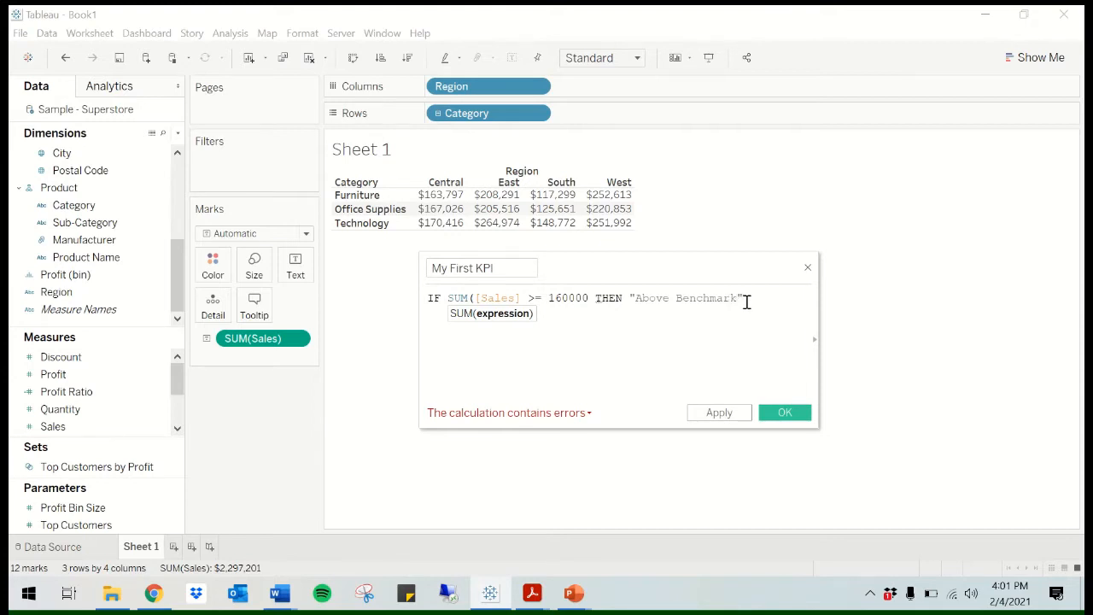
# - Finish the formula with ELSE "Below Benchmark" and END on separate lines, and show the calculation's error details
pyautogui.press('Return')
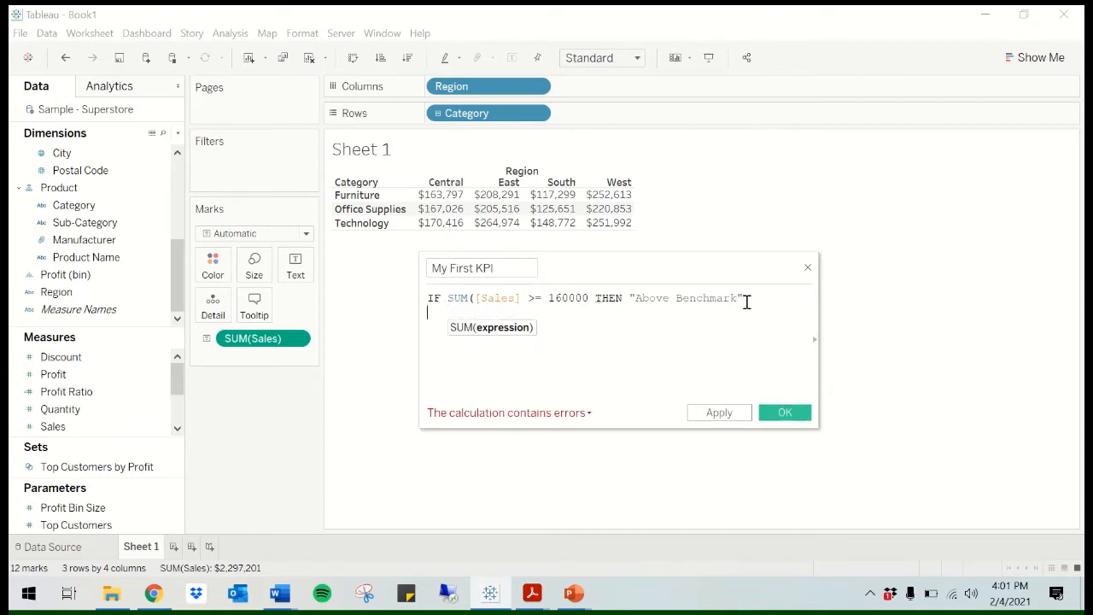
pyautogui.write('ELSE "')
pyautogui.write('Be')
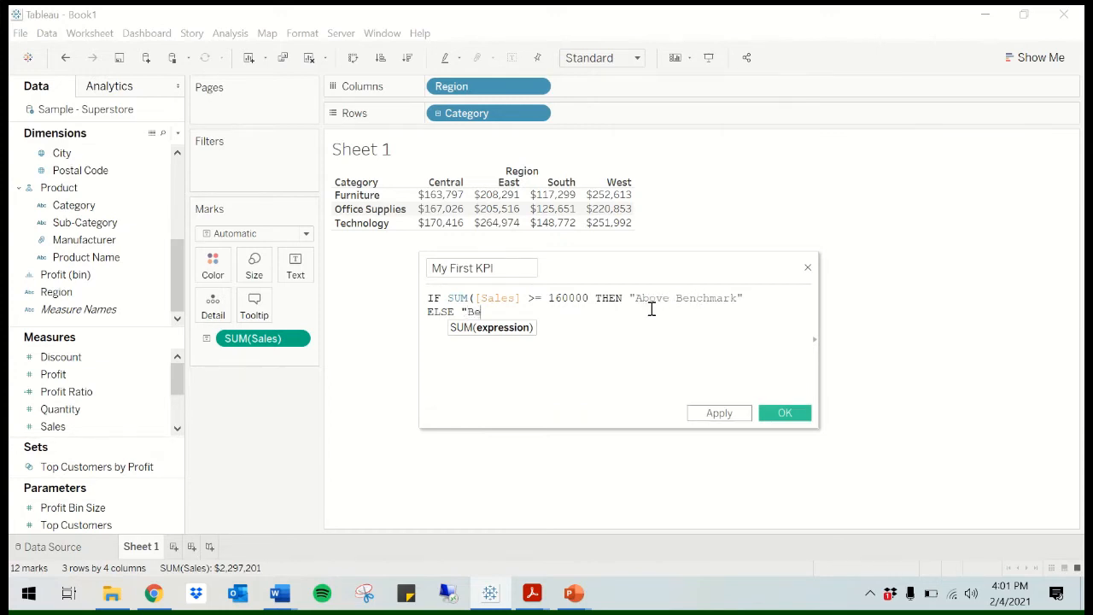
pyautogui.write('low Benchmark"')
pyautogui.press('Return')
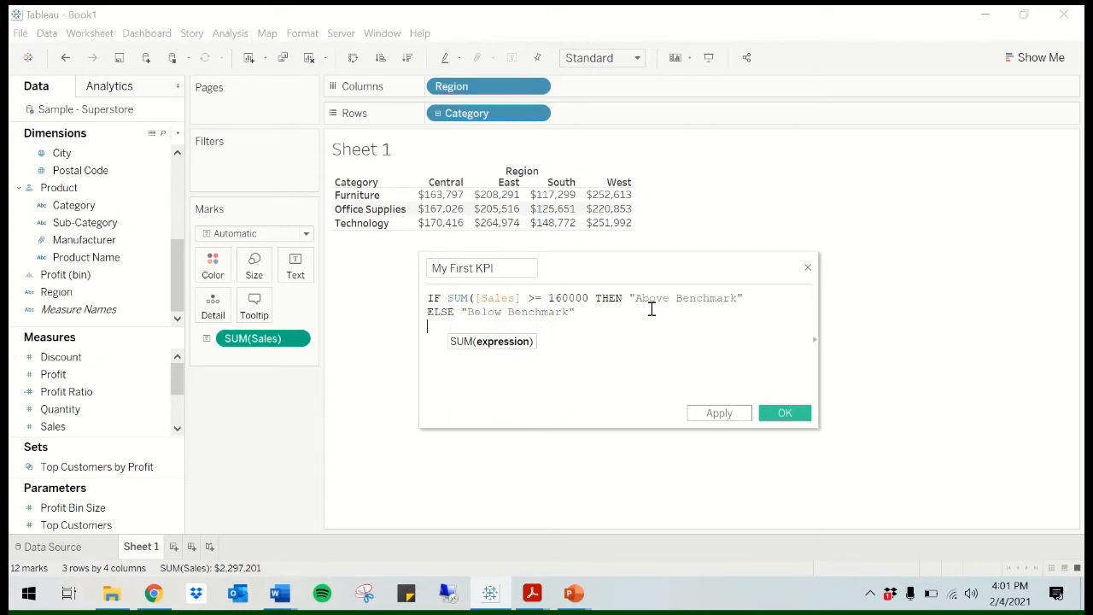
pyautogui.write('END')
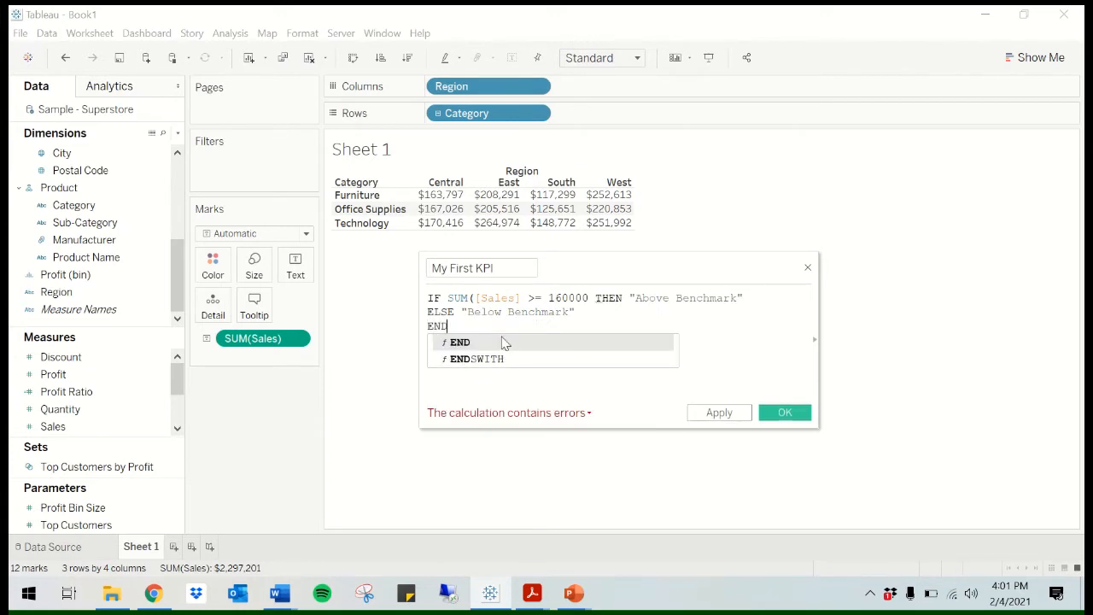
pyautogui.click(502, 342)
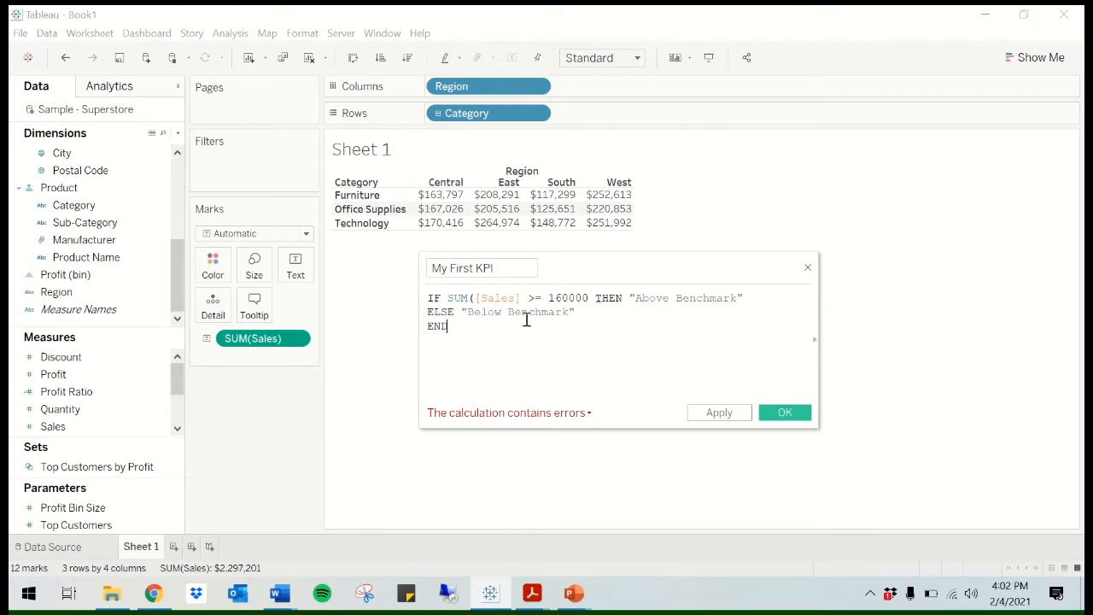
pyautogui.click(557, 415)
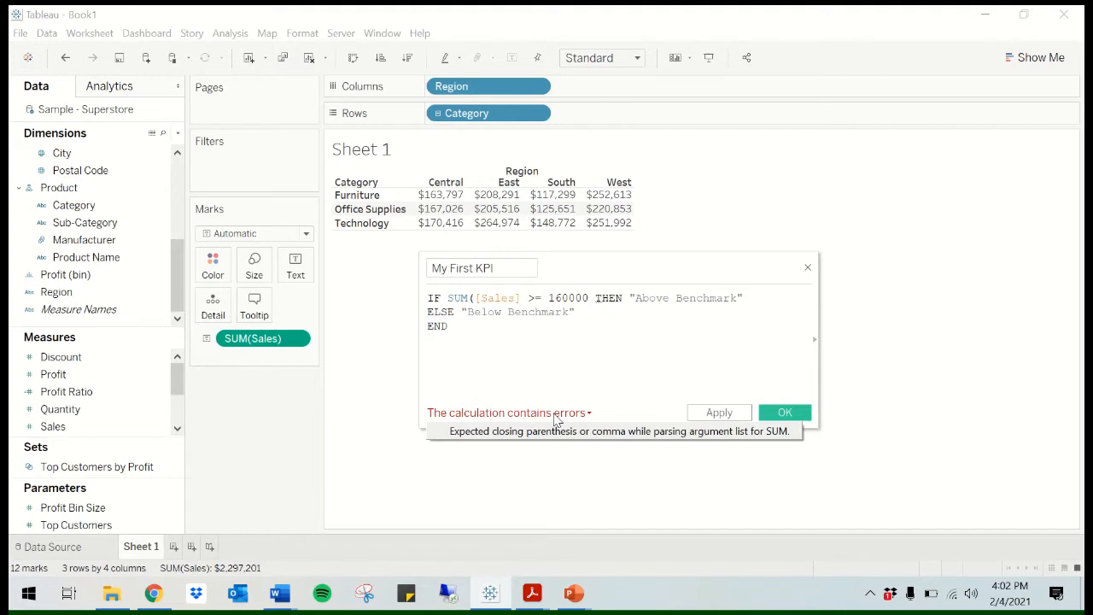
# - Add the missing closing parenthesis after [Sales] in the SUM function of the My First KPI formula
pyautogui.write('R')
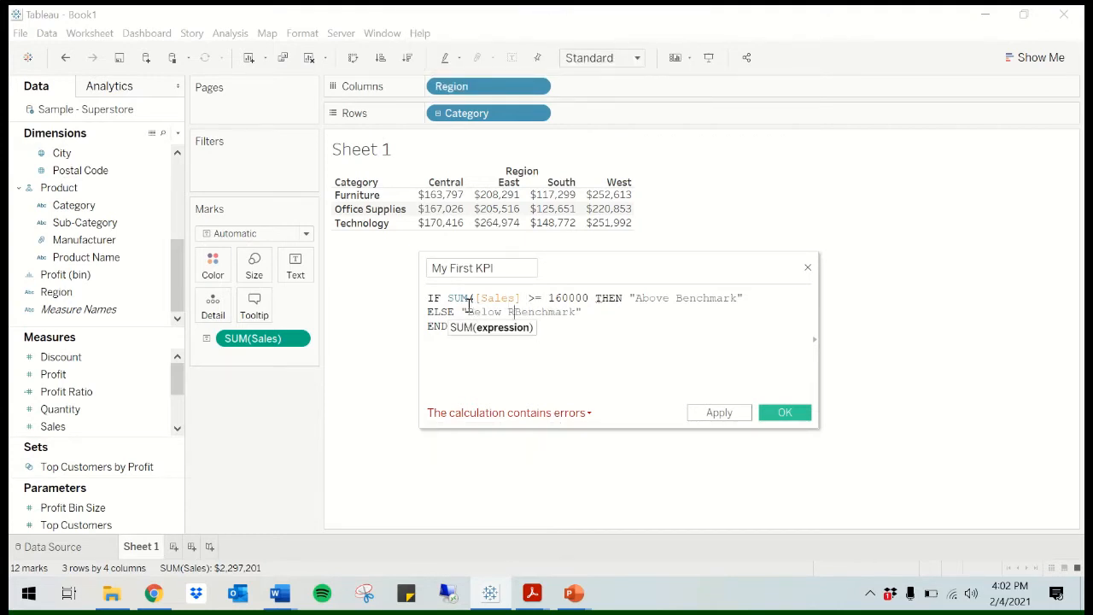
pyautogui.click(524, 298)
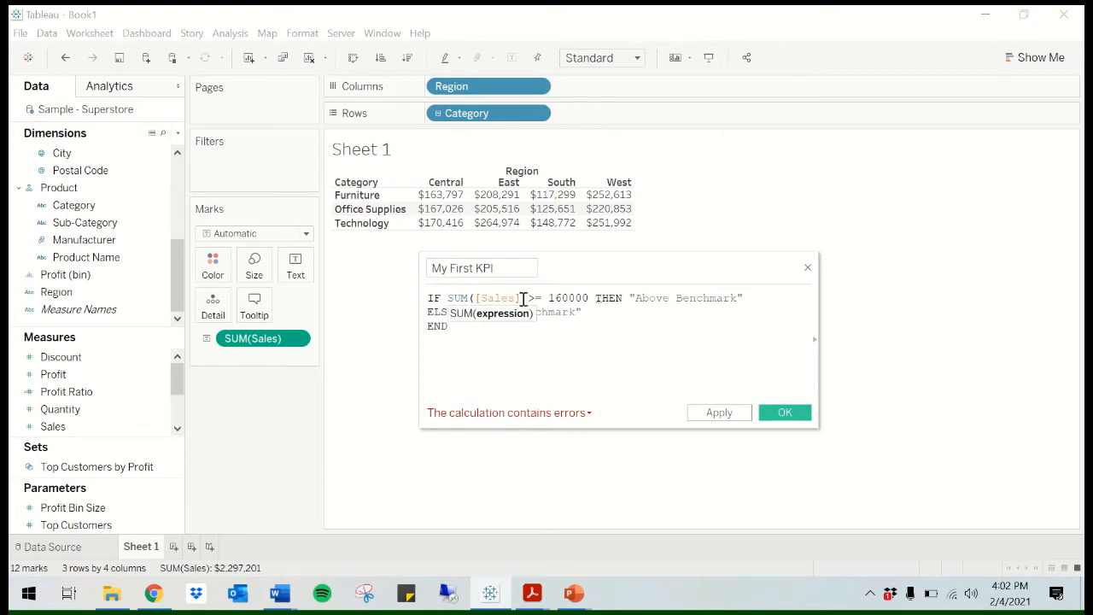
pyautogui.write(')')
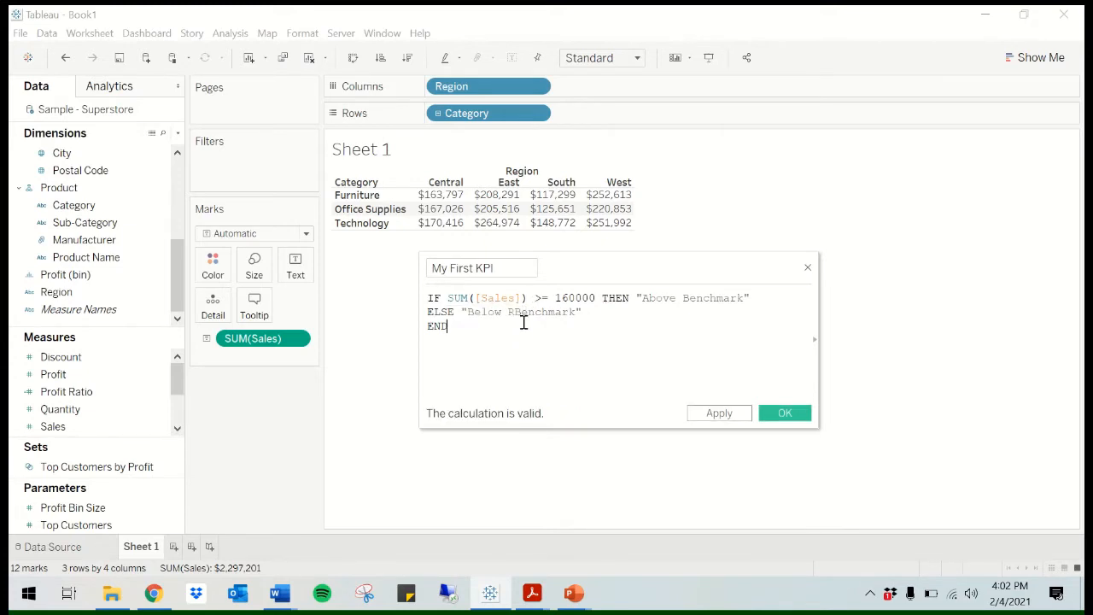
# - Remove the closing parenthesis after [Sales] in the SUM function and put it back
pyautogui.click(473, 298)
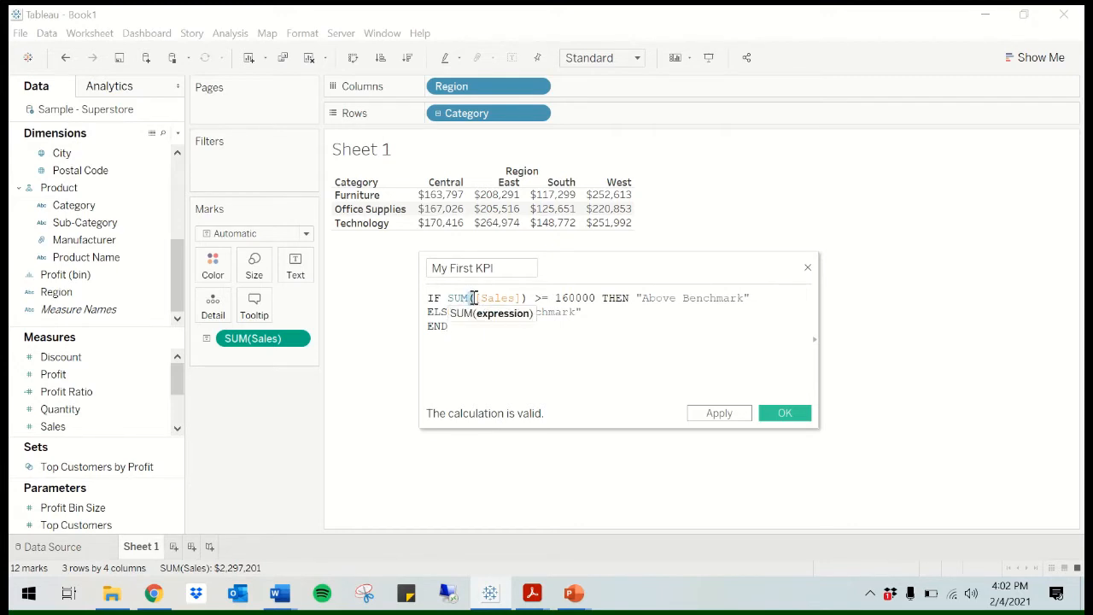
pyautogui.moveTo(473, 298); pyautogui.dragTo(526, 299)
pyautogui.click(527, 299)
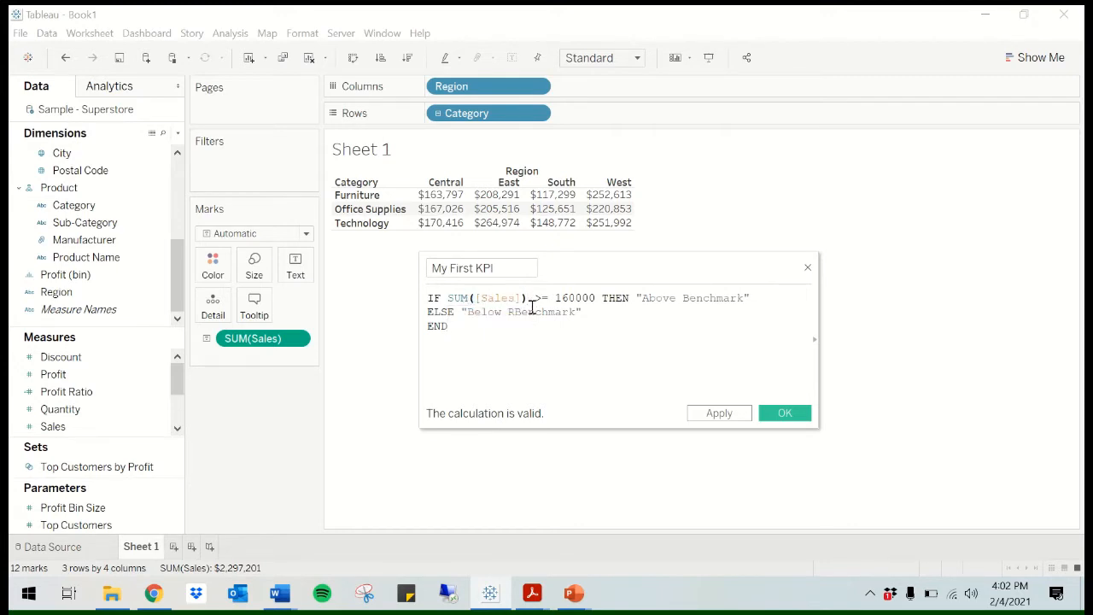
pyautogui.press('BackSpace')
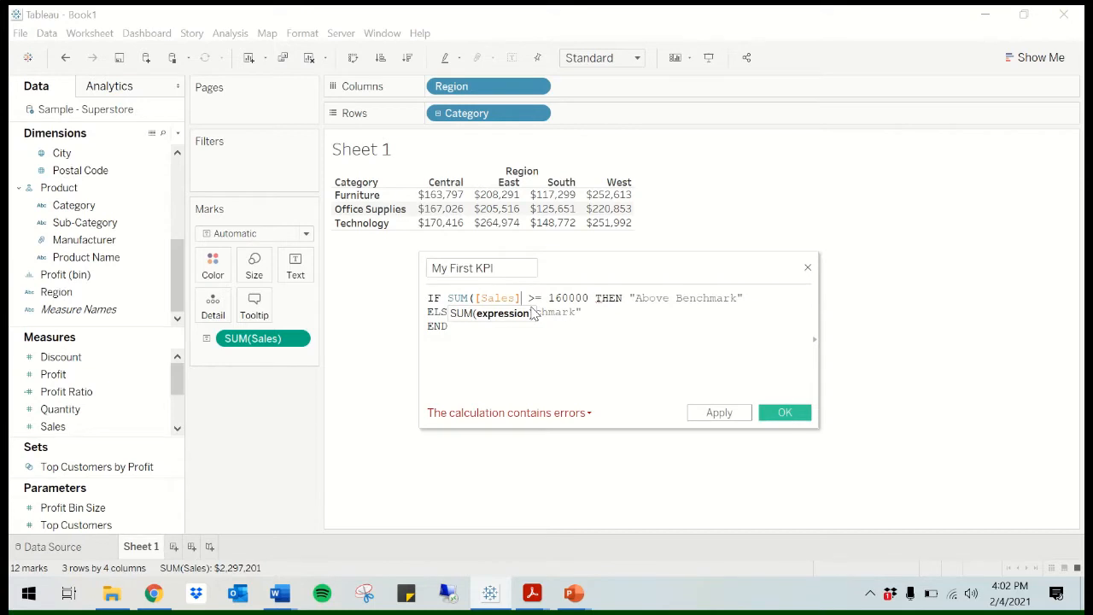
pyautogui.write(')')
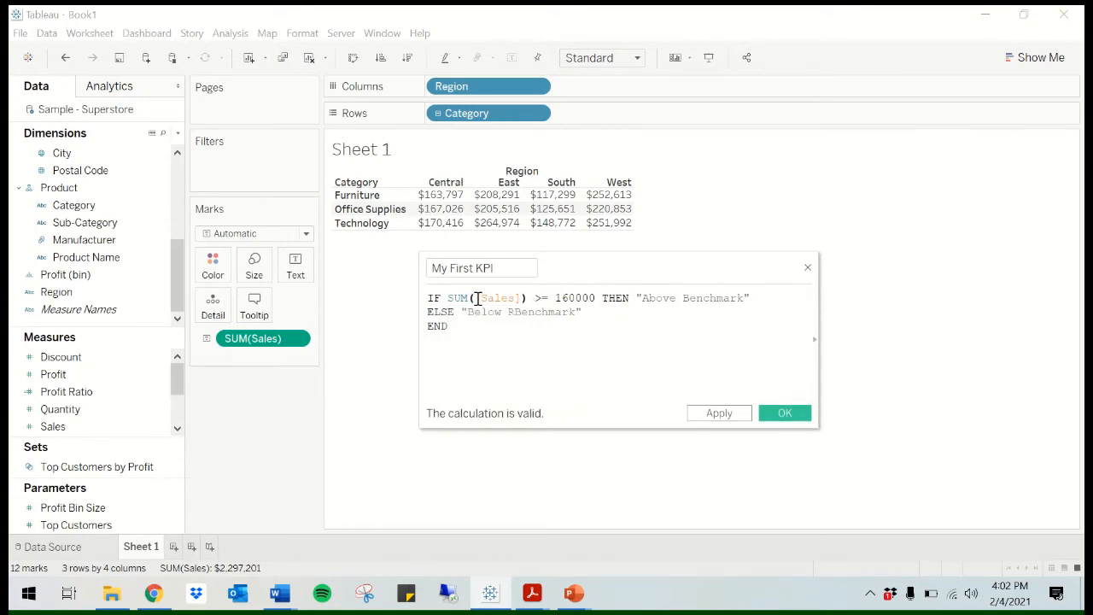
# - Review the [Sales] and "Above Benchmark" parts of the formula, then apply the My First KPI calculation and close its editor
pyautogui.moveTo(475, 297); pyautogui.dragTo(524, 298)
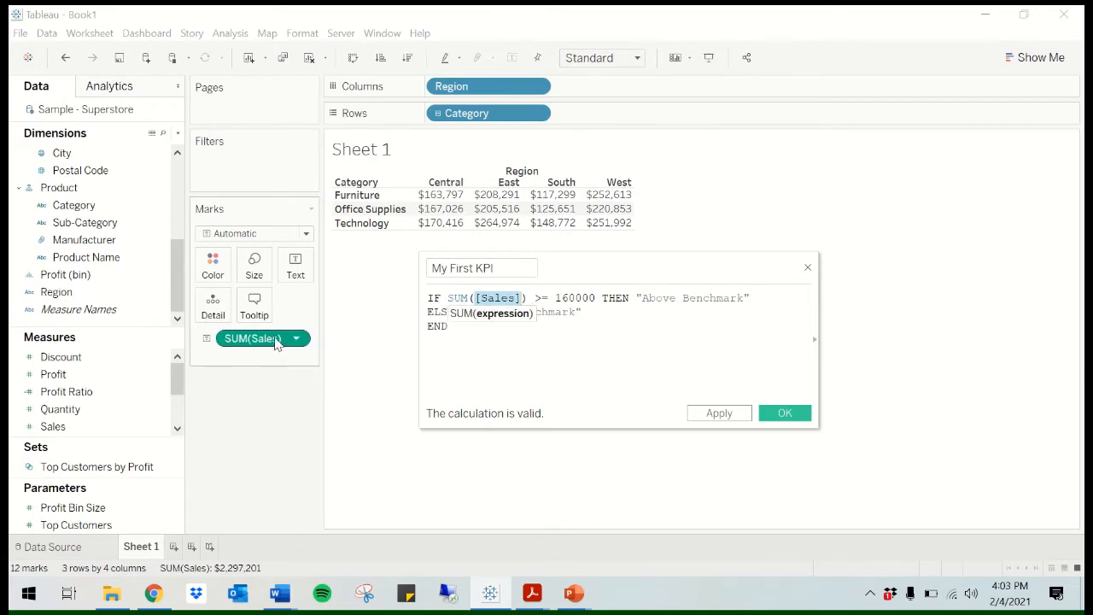
pyautogui.click(438, 363)
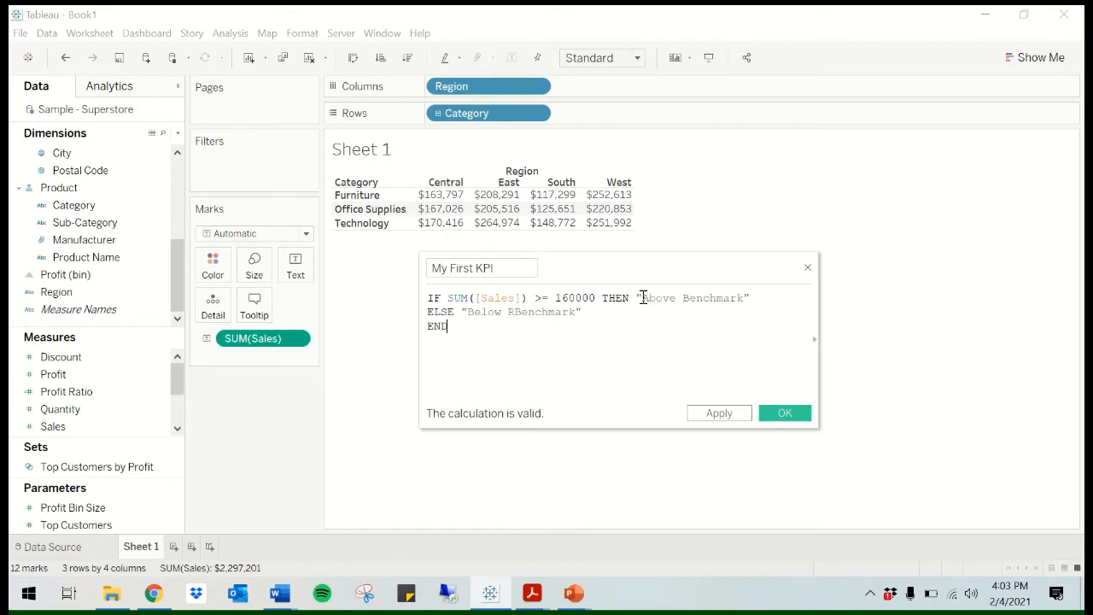
pyautogui.moveTo(642, 297); pyautogui.dragTo(708, 300)
pyautogui.click(708, 300)
pyautogui.click(740, 415)
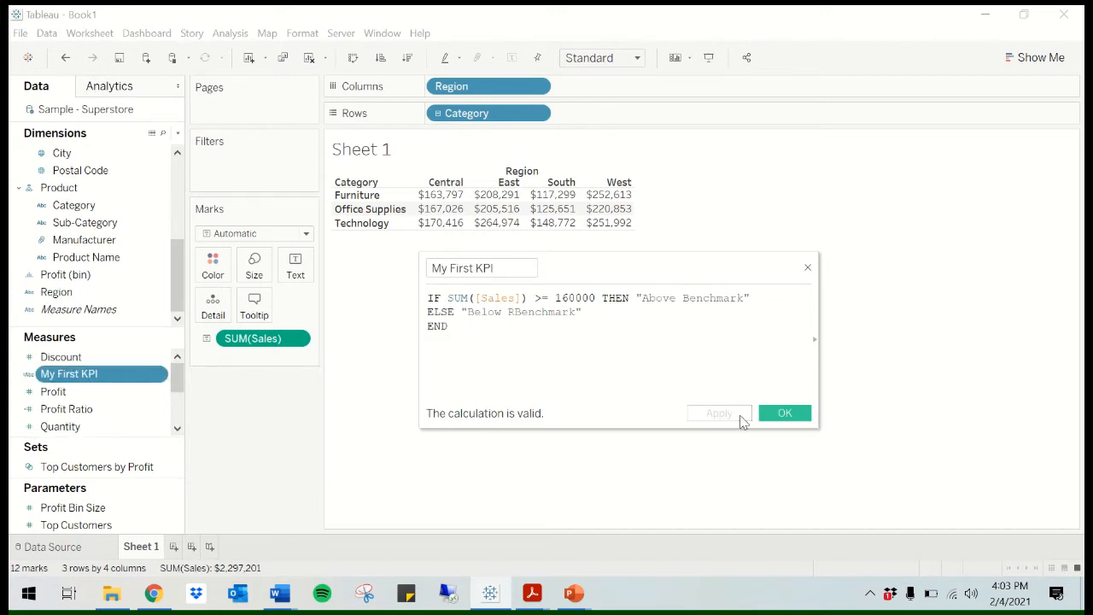
pyautogui.click(784, 413)
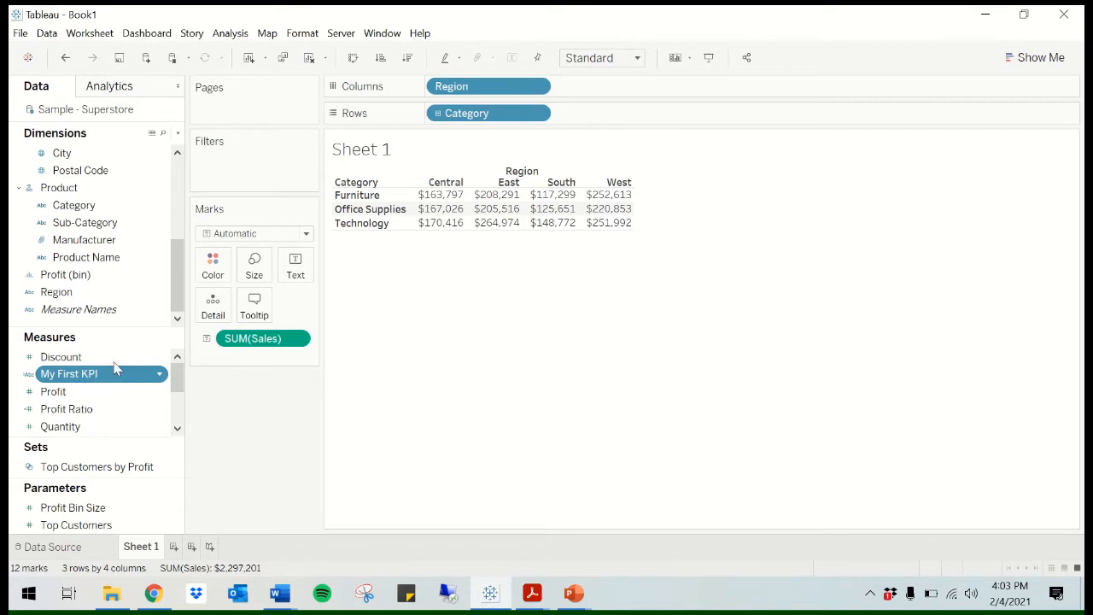
pyautogui.click(246, 236)
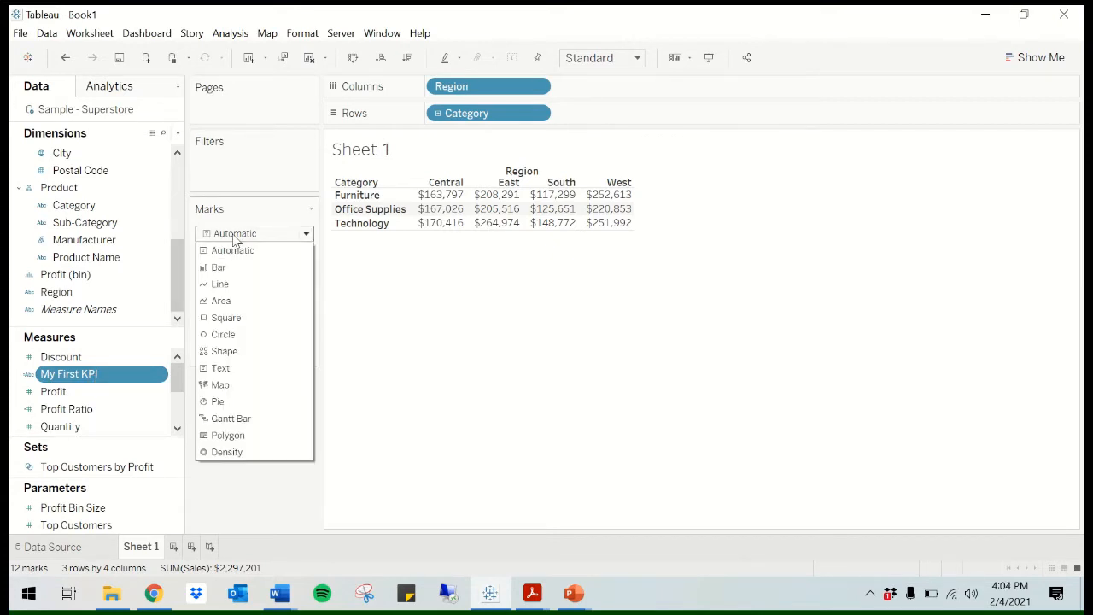
pyautogui.click(246, 352)
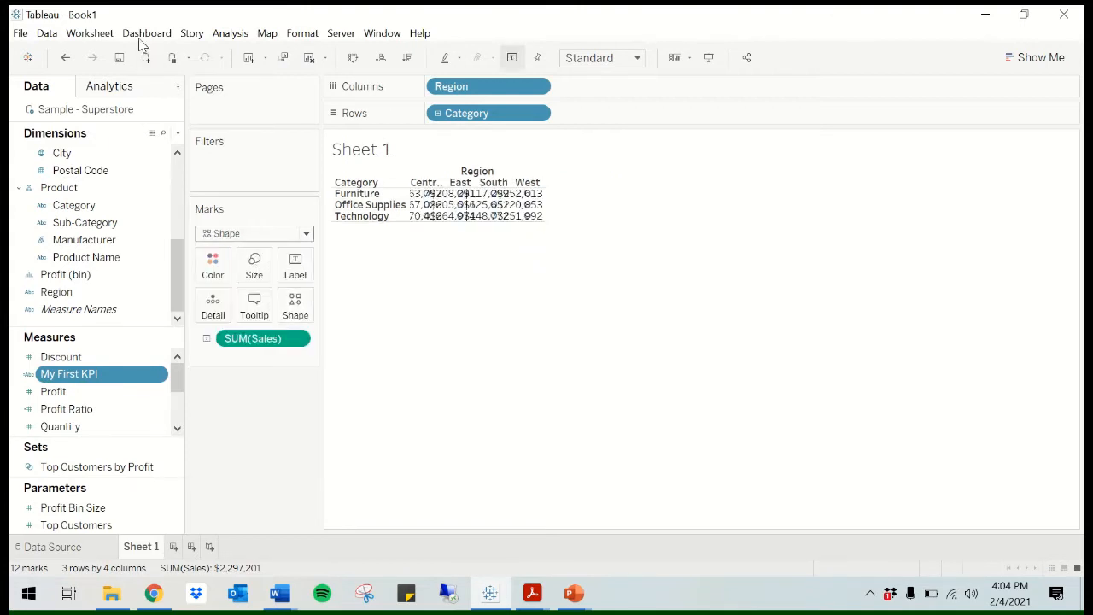
pyautogui.click(67, 57)
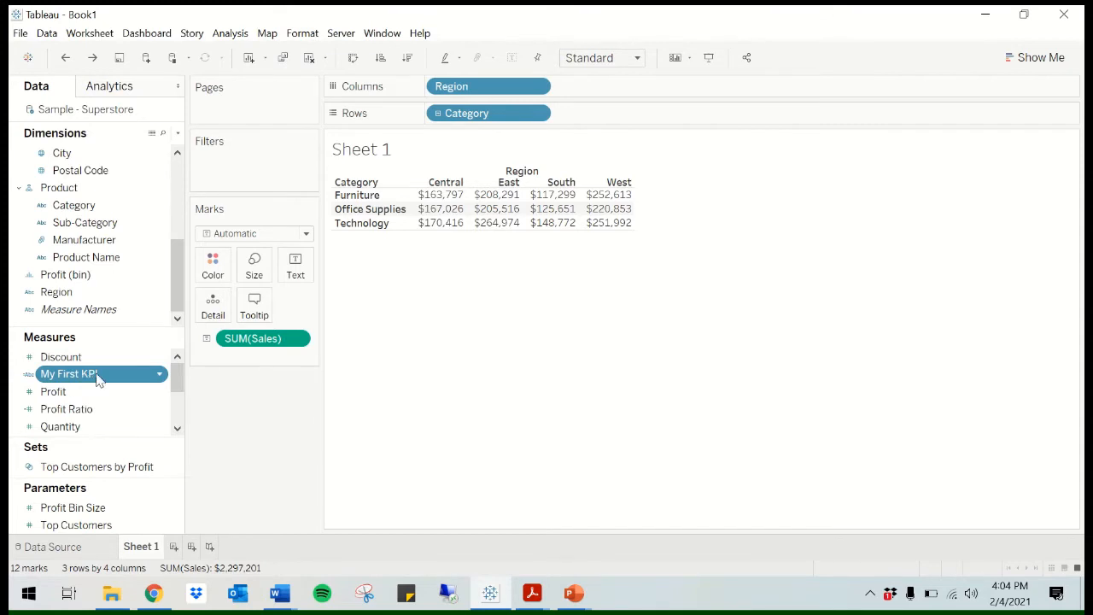
# - Reopen the My First KPI calculation, examine the quoted "Above Benchmark" result text, and close the editor
pyautogui.click(160, 373)
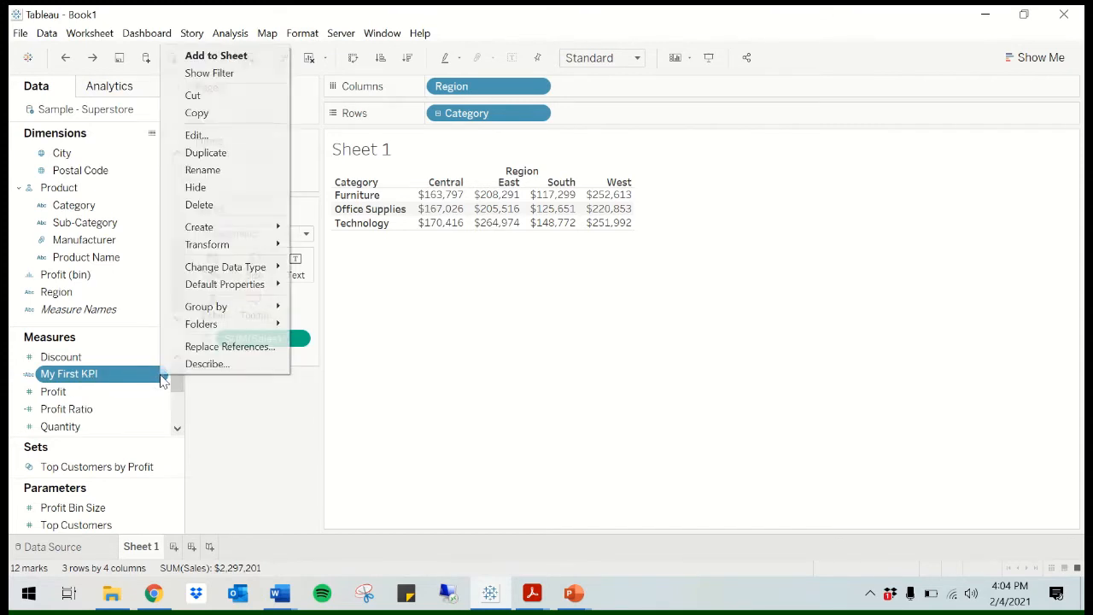
pyautogui.click(198, 136)
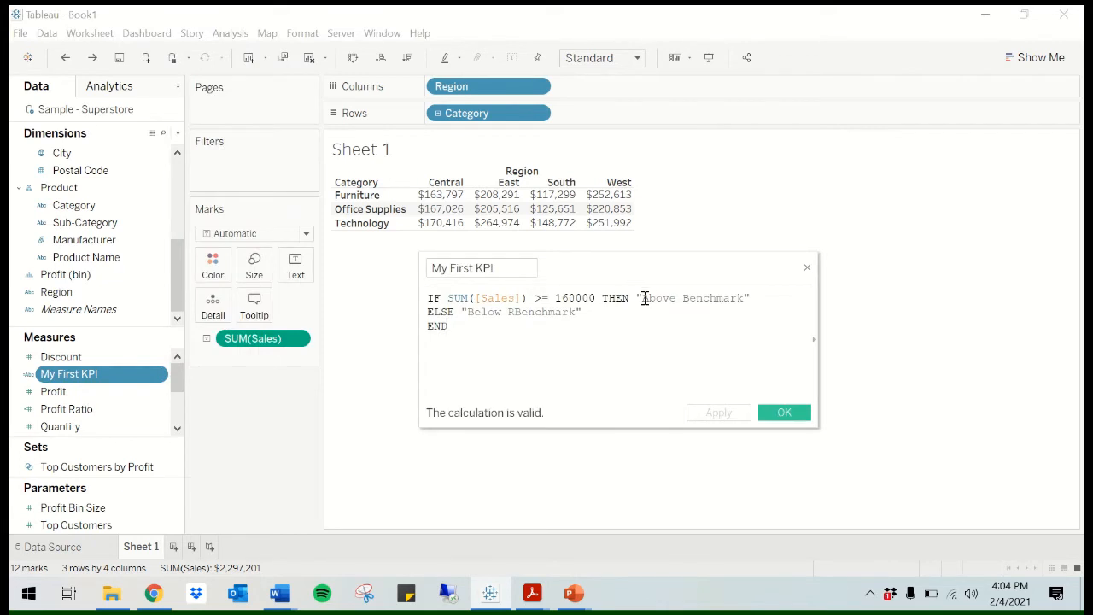
pyautogui.moveTo(641, 297); pyautogui.dragTo(743, 297)
pyautogui.click(743, 298)
pyautogui.moveTo(636, 298); pyautogui.dragTo(642, 298)
pyautogui.click(642, 298)
pyautogui.click(784, 413)
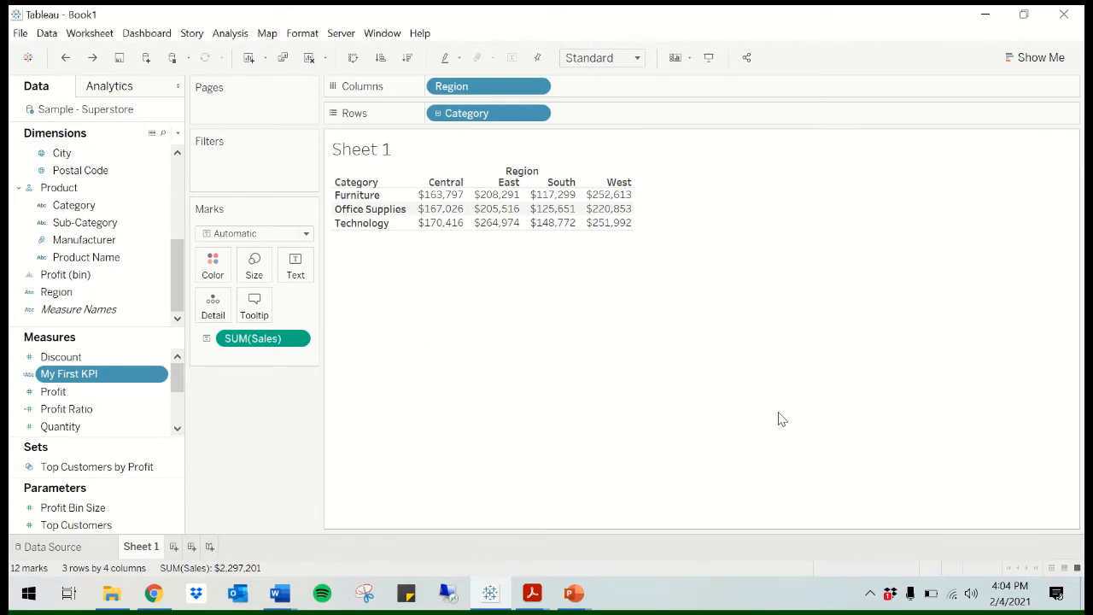
# - Change the mark type to Shape and assign the My First KPI field to the Shape property of the marks
pyautogui.click(271, 234)
pyautogui.click(250, 350)
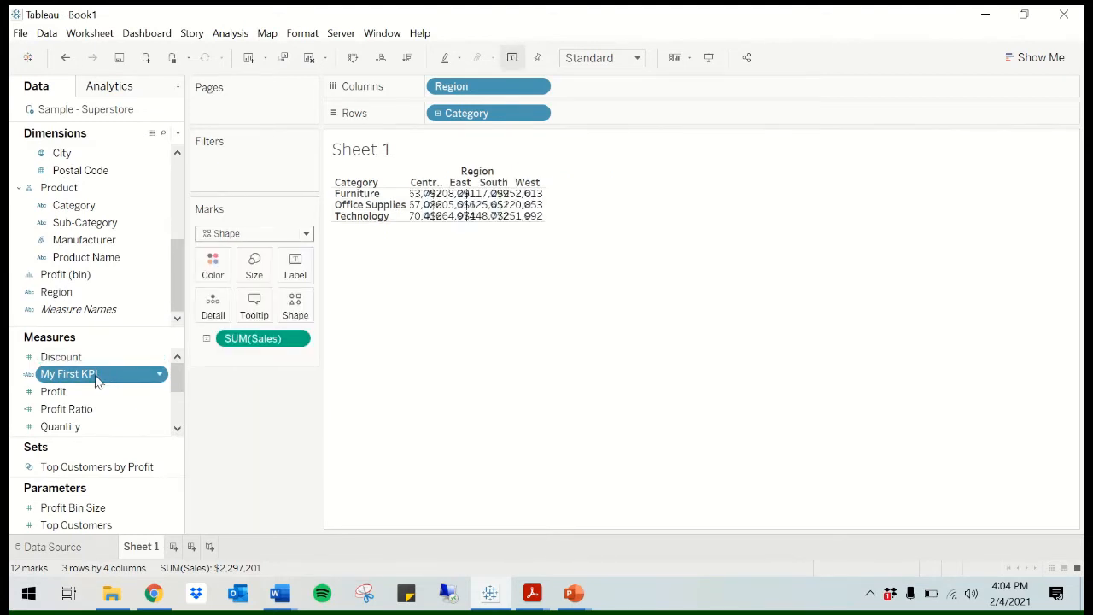
pyautogui.moveTo(111, 379); pyautogui.dragTo(102, 373)
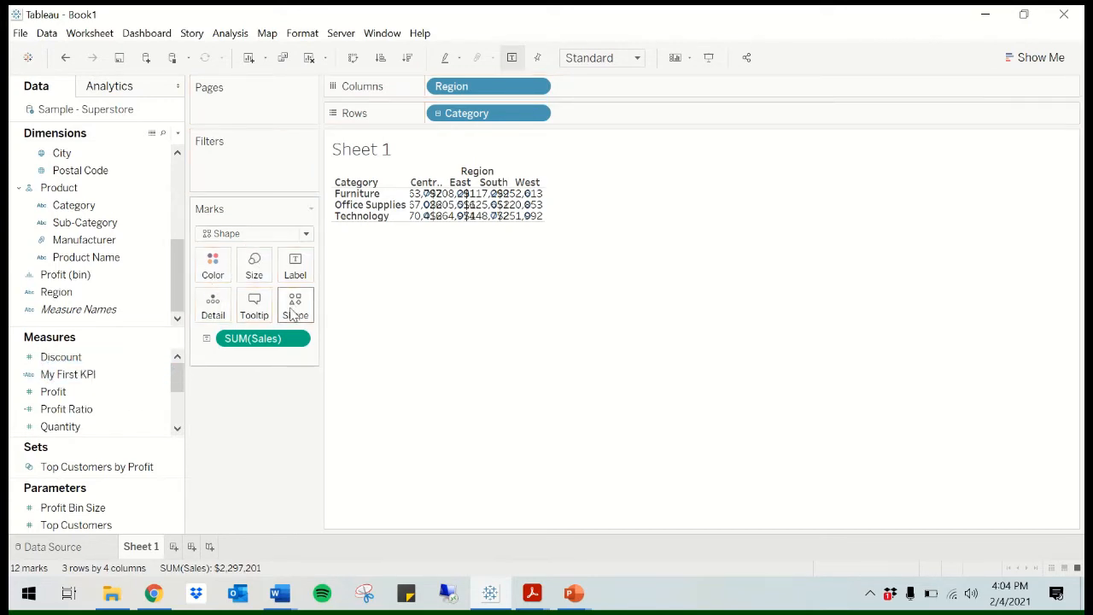
pyautogui.click(94, 374)
pyautogui.click(94, 376)
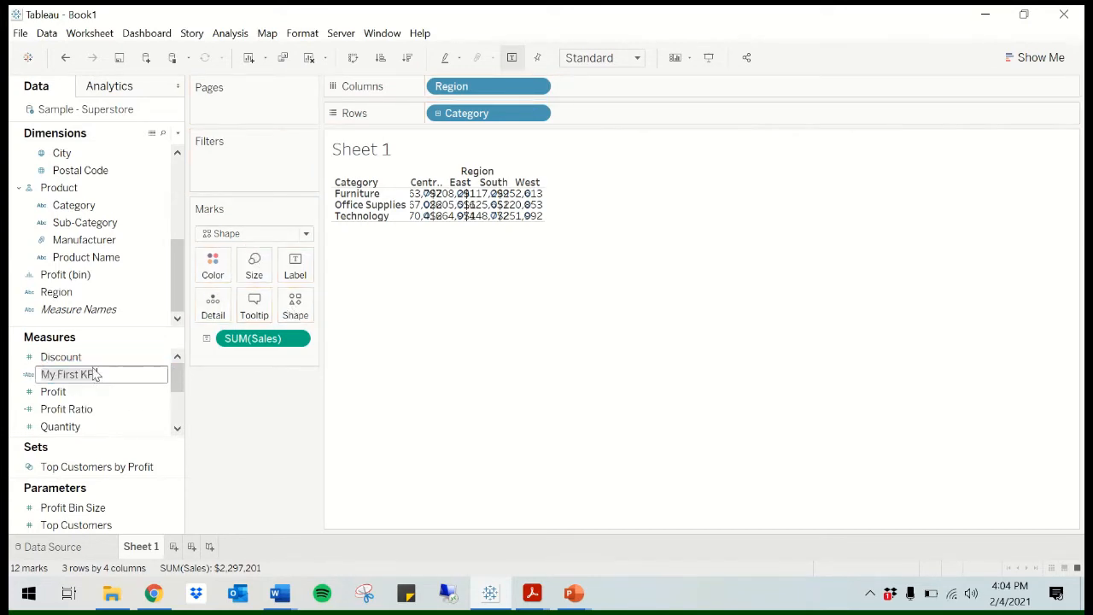
pyautogui.moveTo(106, 375); pyautogui.dragTo(12, 386)
pyautogui.click(28, 375)
pyautogui.click(66, 376)
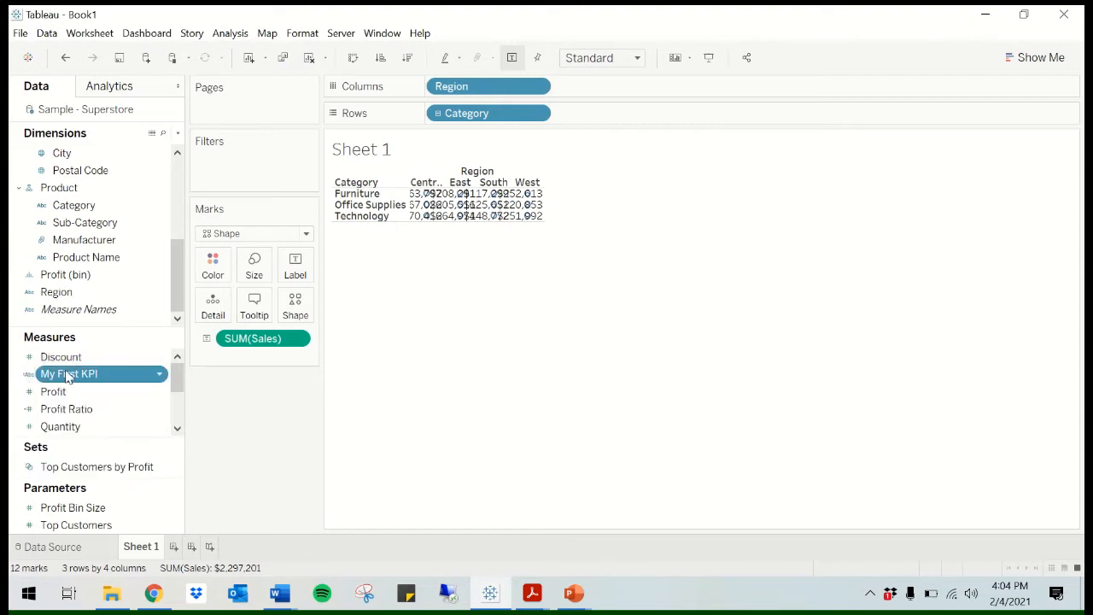
pyautogui.moveTo(66, 377); pyautogui.dragTo(293, 314)
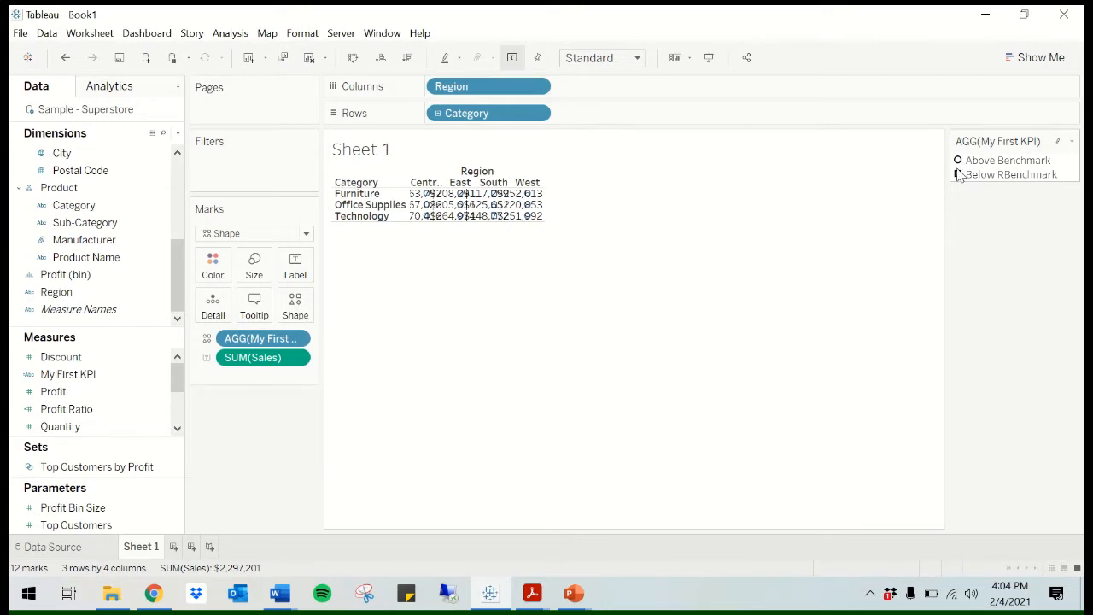
# - Edit the My First KPI shapes and assign the green check mark from the KPI palette to Above Benchmark
pyautogui.click(295, 305)
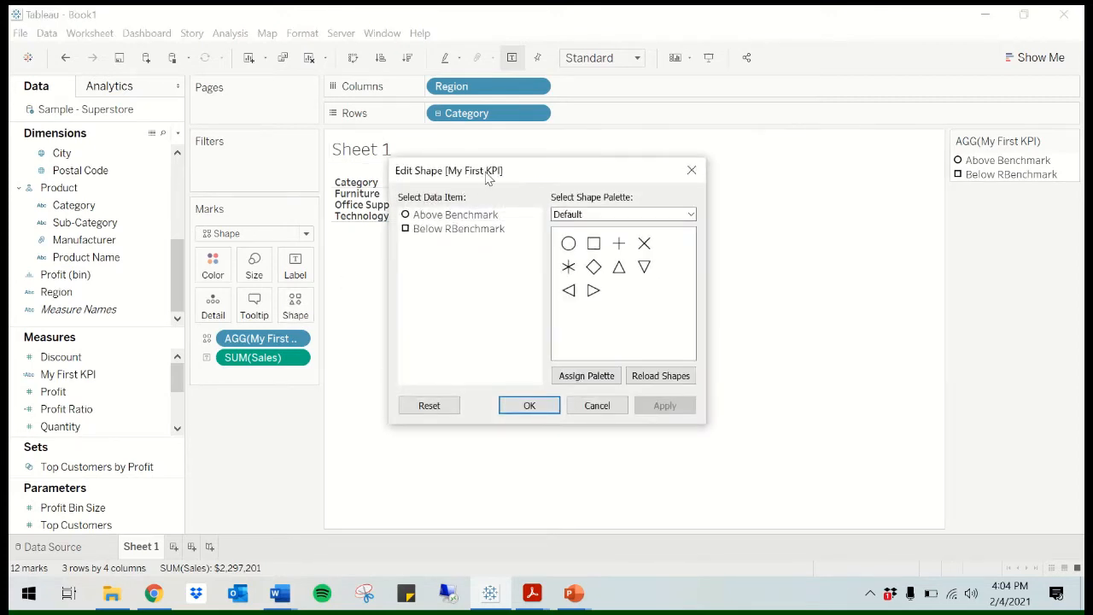
pyautogui.moveTo(486, 172); pyautogui.dragTo(473, 168)
pyautogui.click(459, 212)
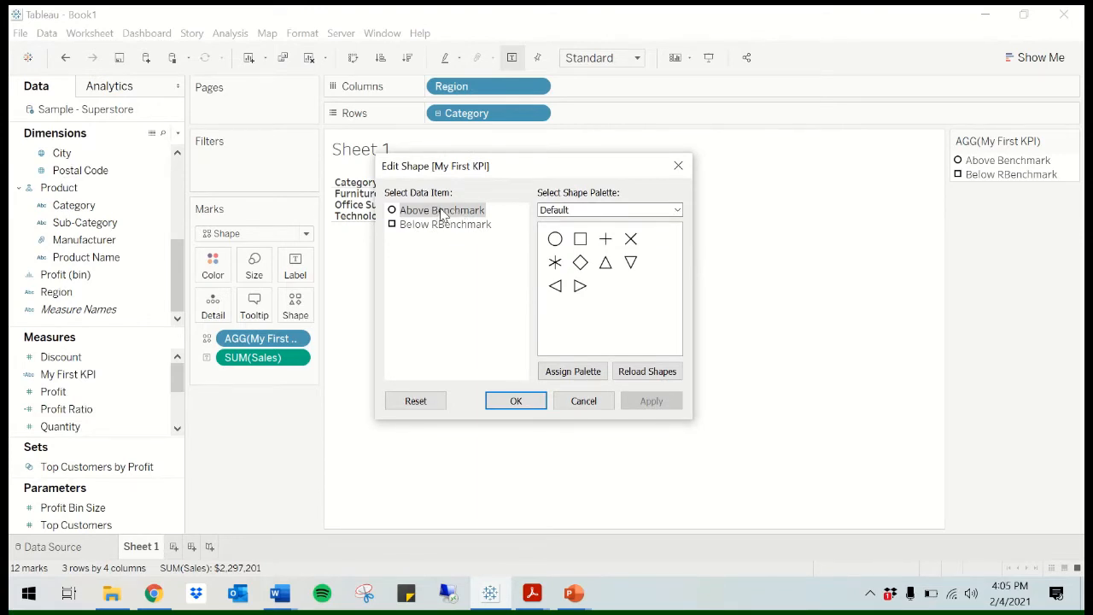
pyautogui.click(563, 212)
pyautogui.click(564, 213)
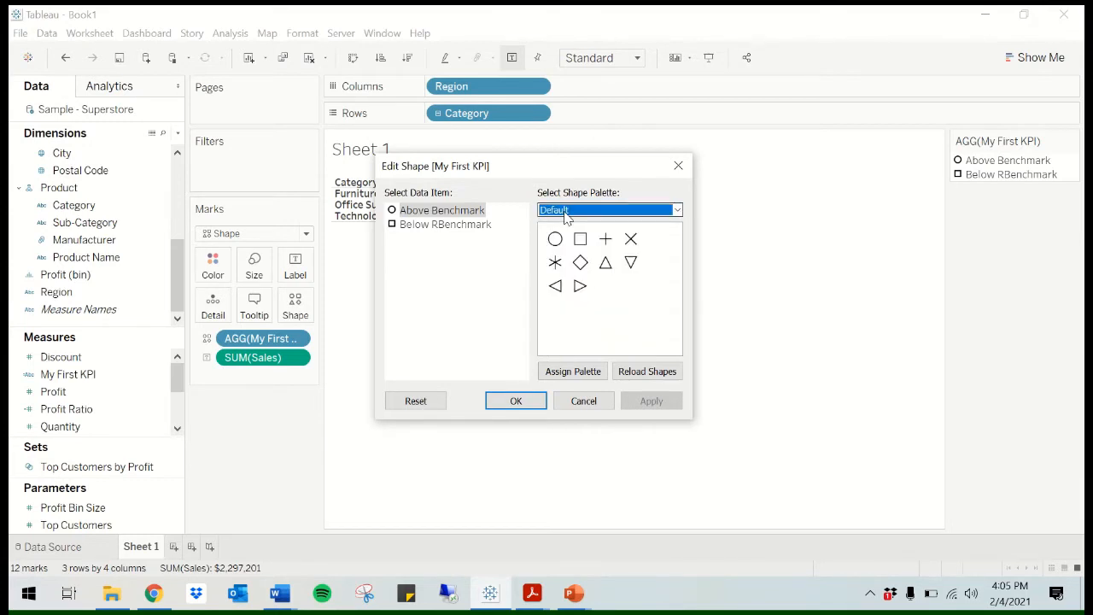
pyautogui.click(565, 214)
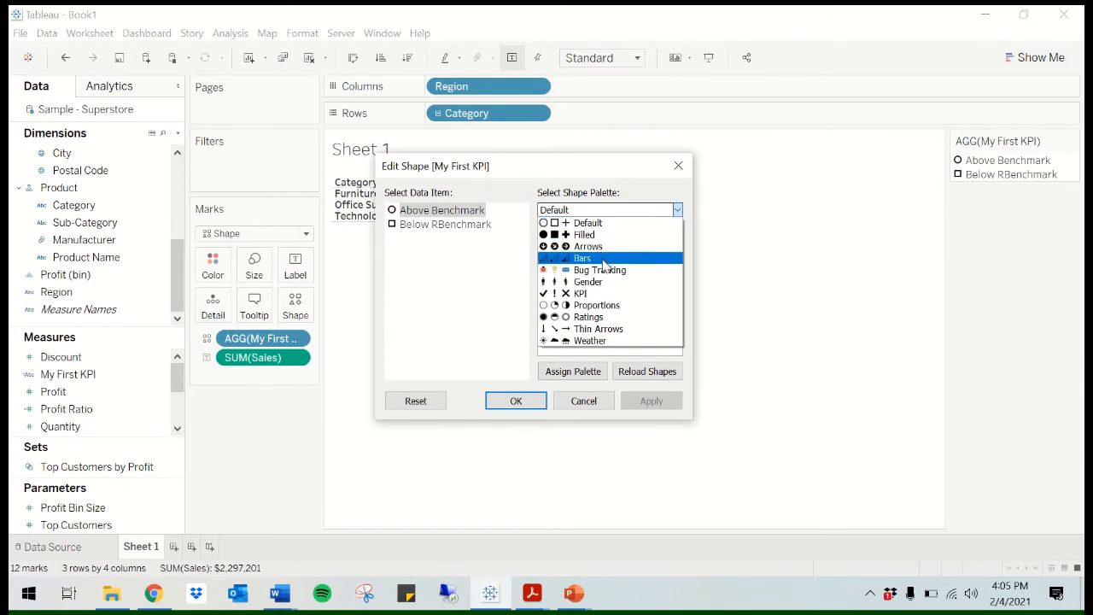
pyautogui.click(579, 209)
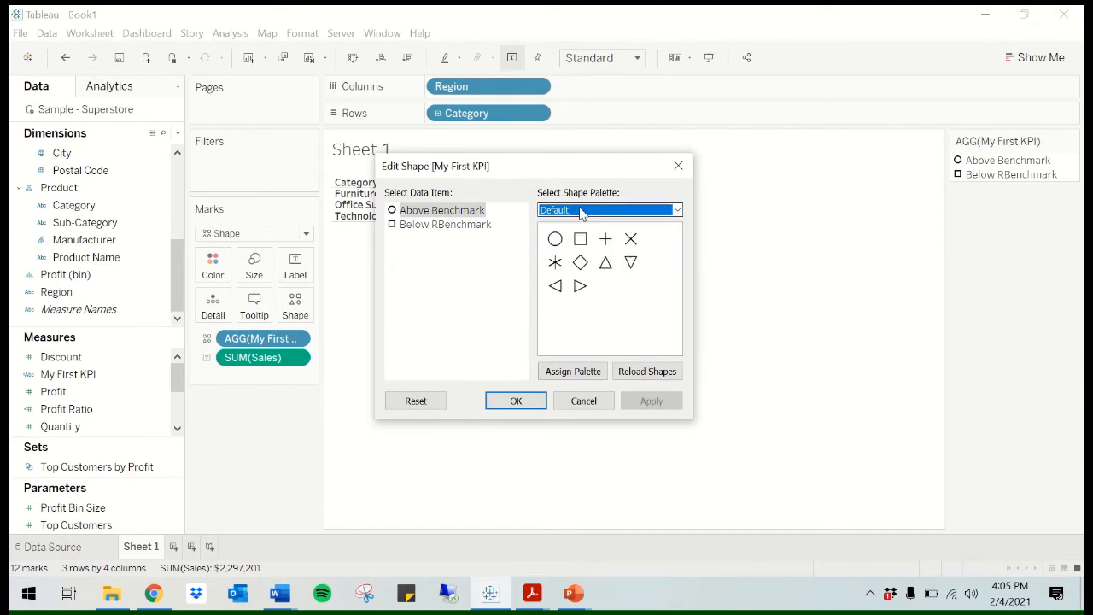
pyautogui.click(579, 209)
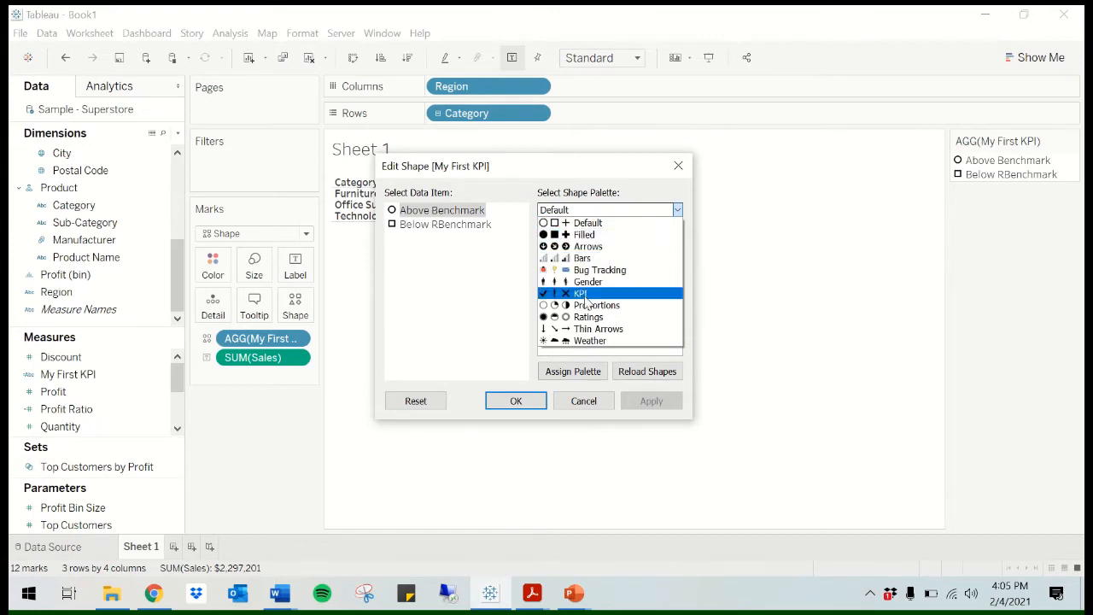
pyautogui.click(584, 293)
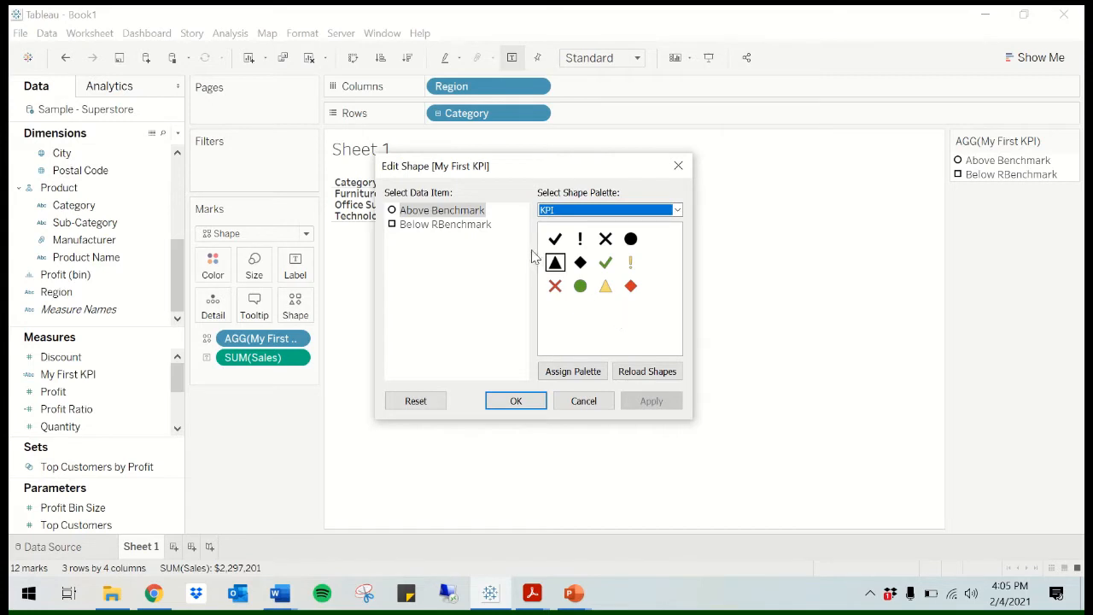
pyautogui.click(459, 212)
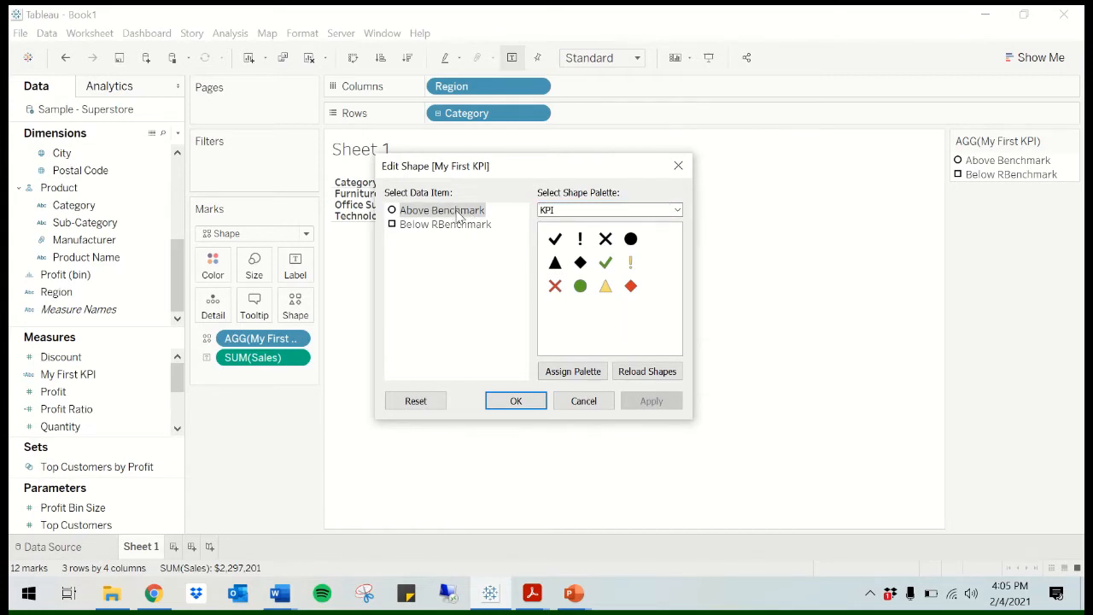
pyautogui.click(605, 262)
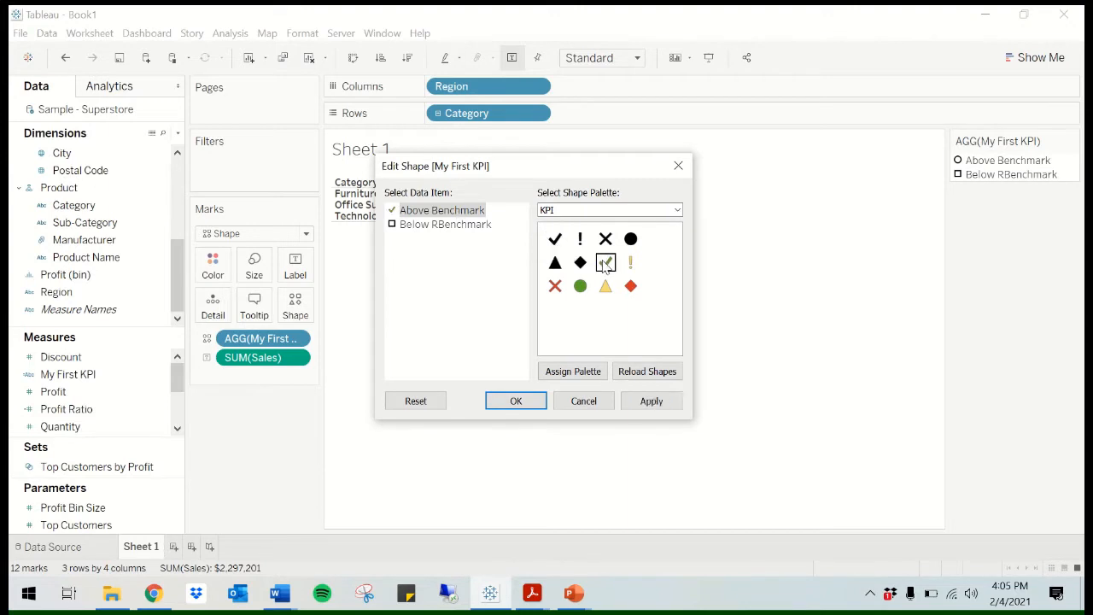